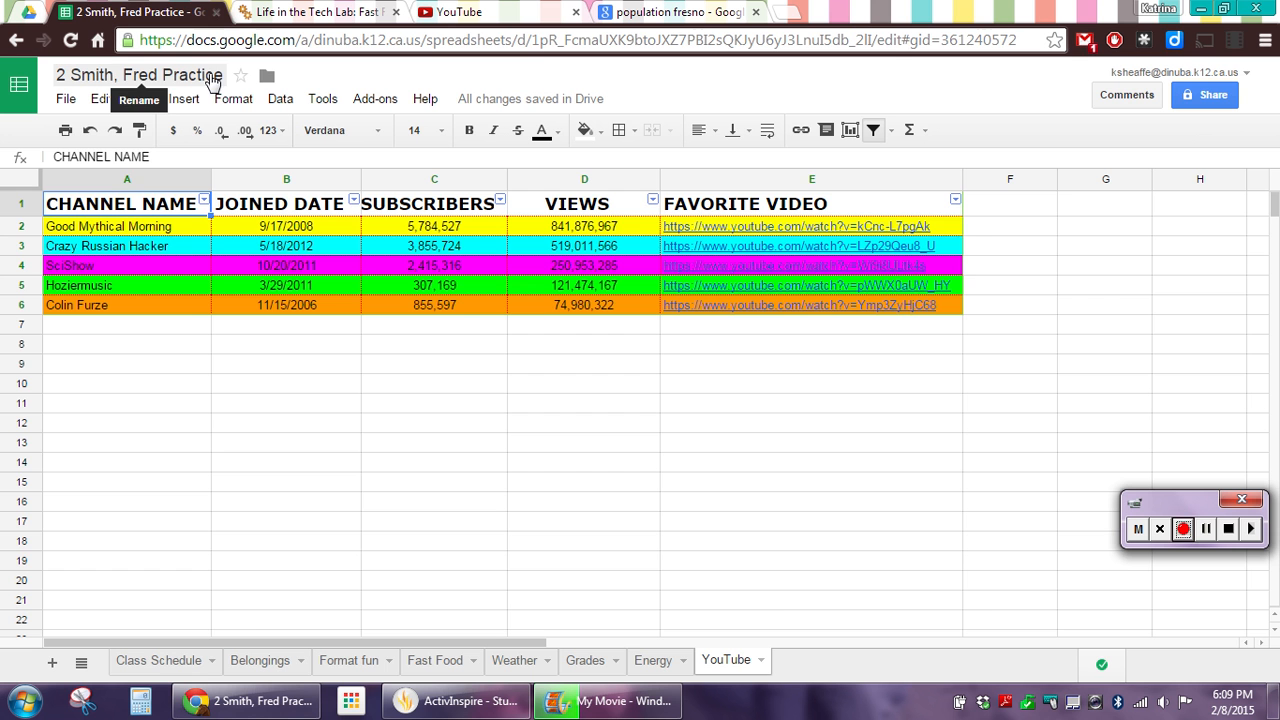
# Search Google Drive for the practice file, and return to the open practice spreadsheet.
pyautogui.click(16, 12)
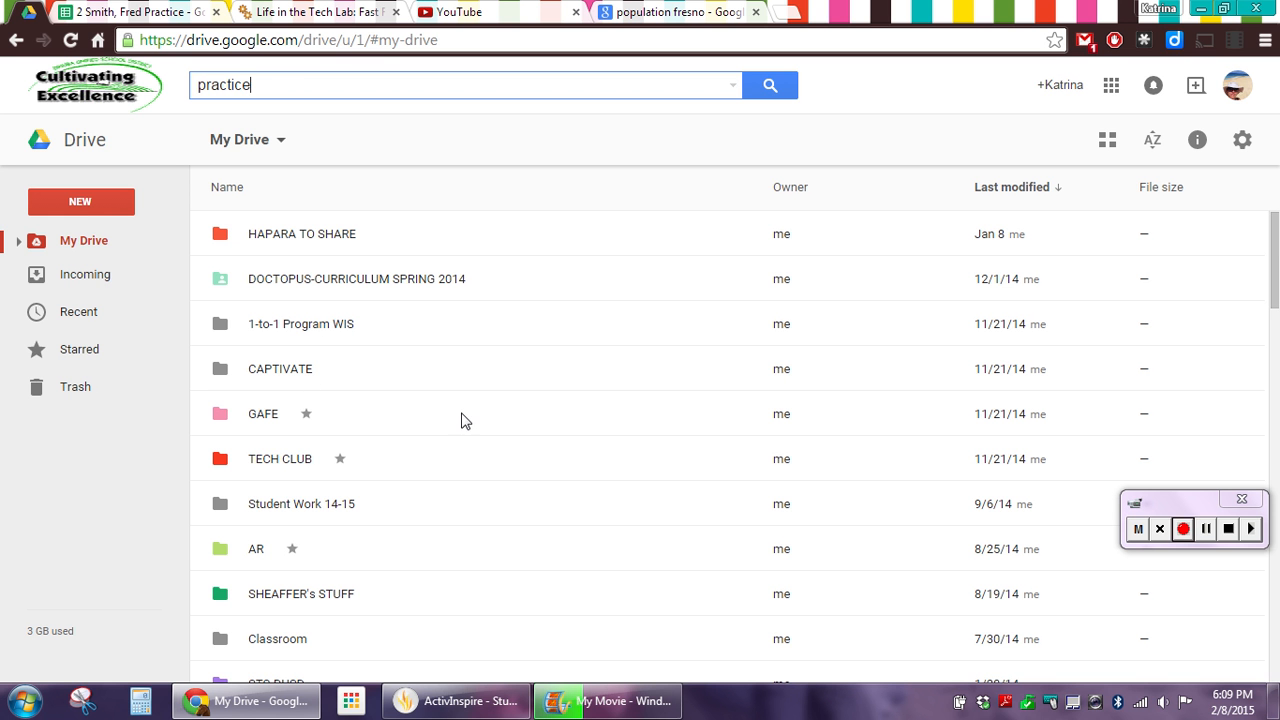
pyautogui.click(198, 10)
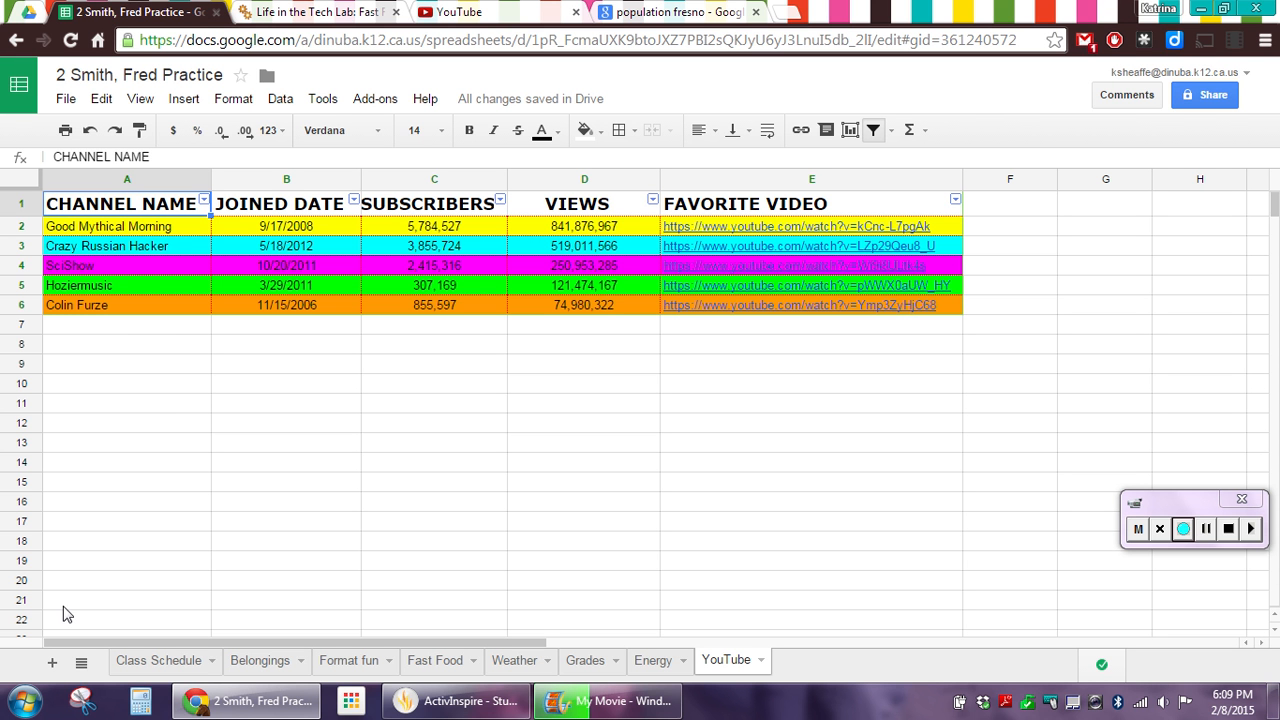
# Add a new sheet to the practice spreadsheet and name it Population.
pyautogui.click(53, 664)
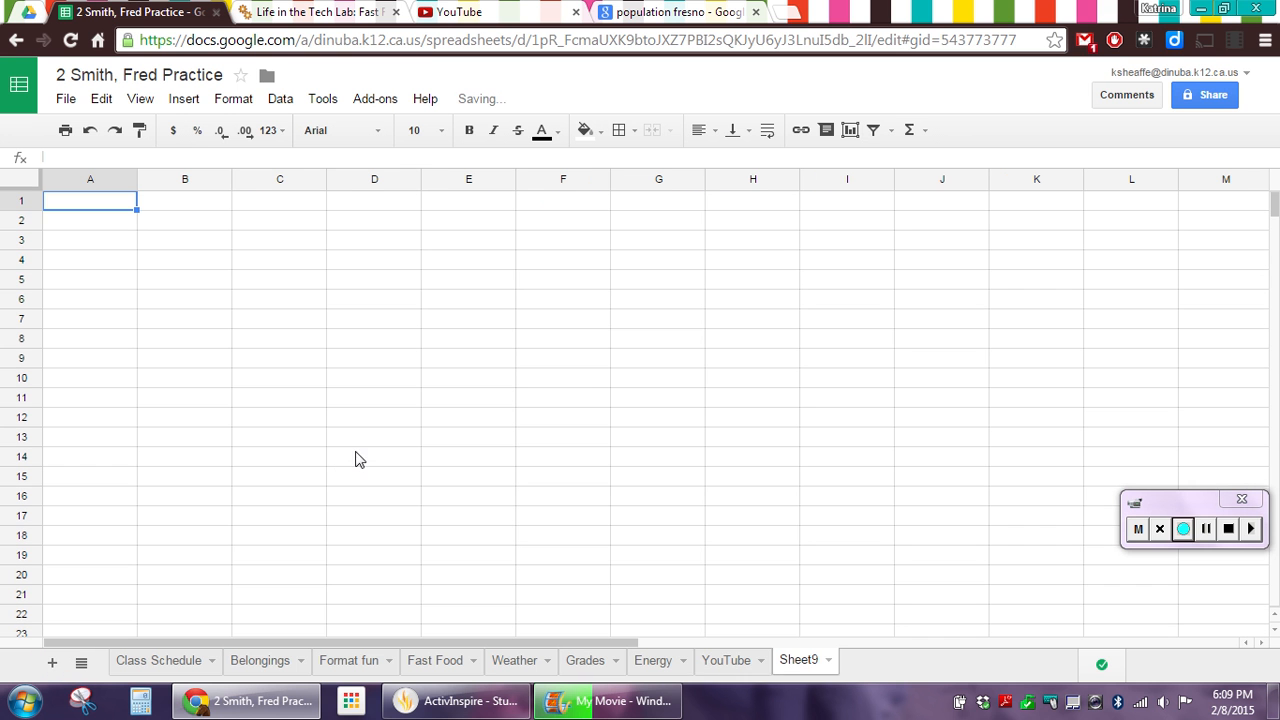
pyautogui.doubleClick(792, 661)
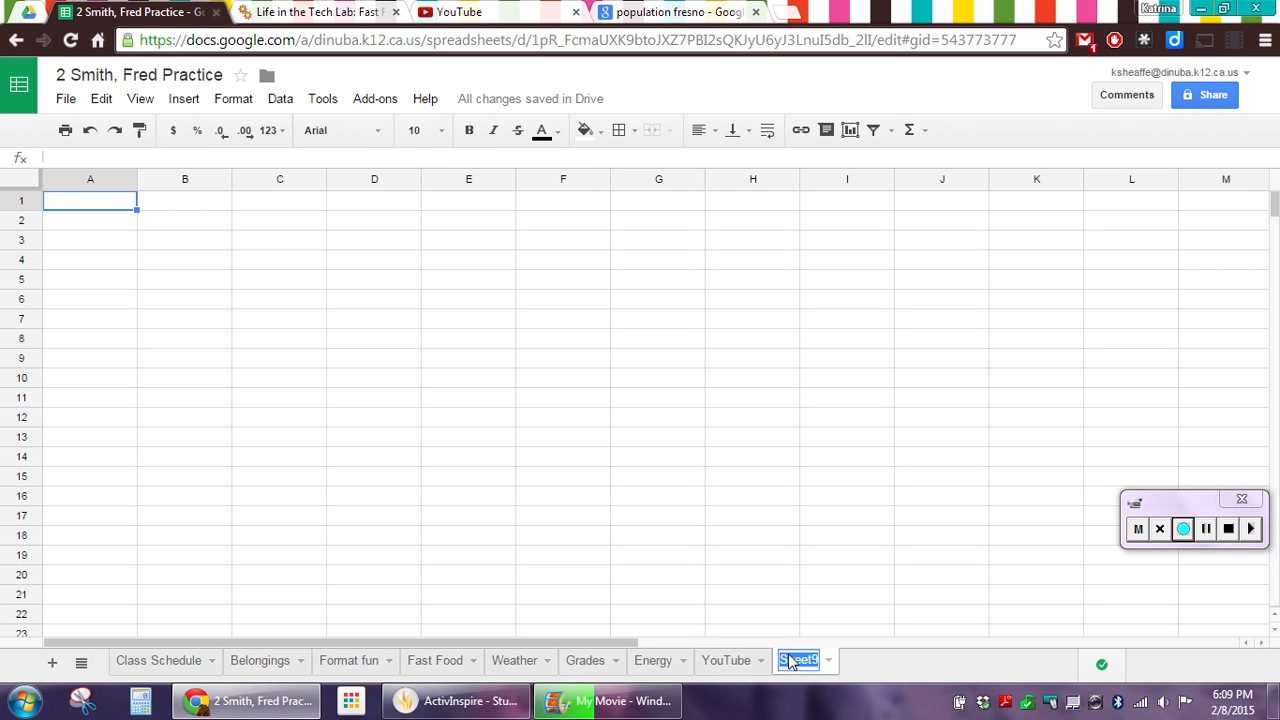
pyautogui.write('Population')
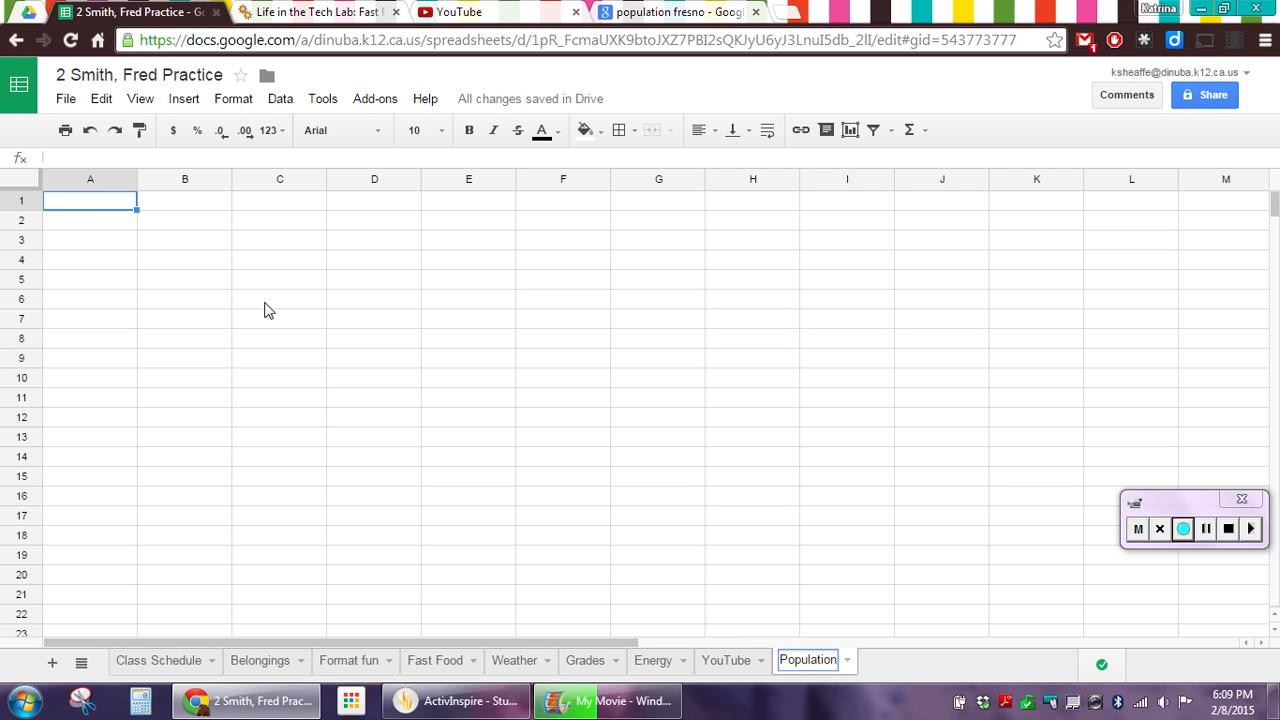
pyautogui.click(108, 214)
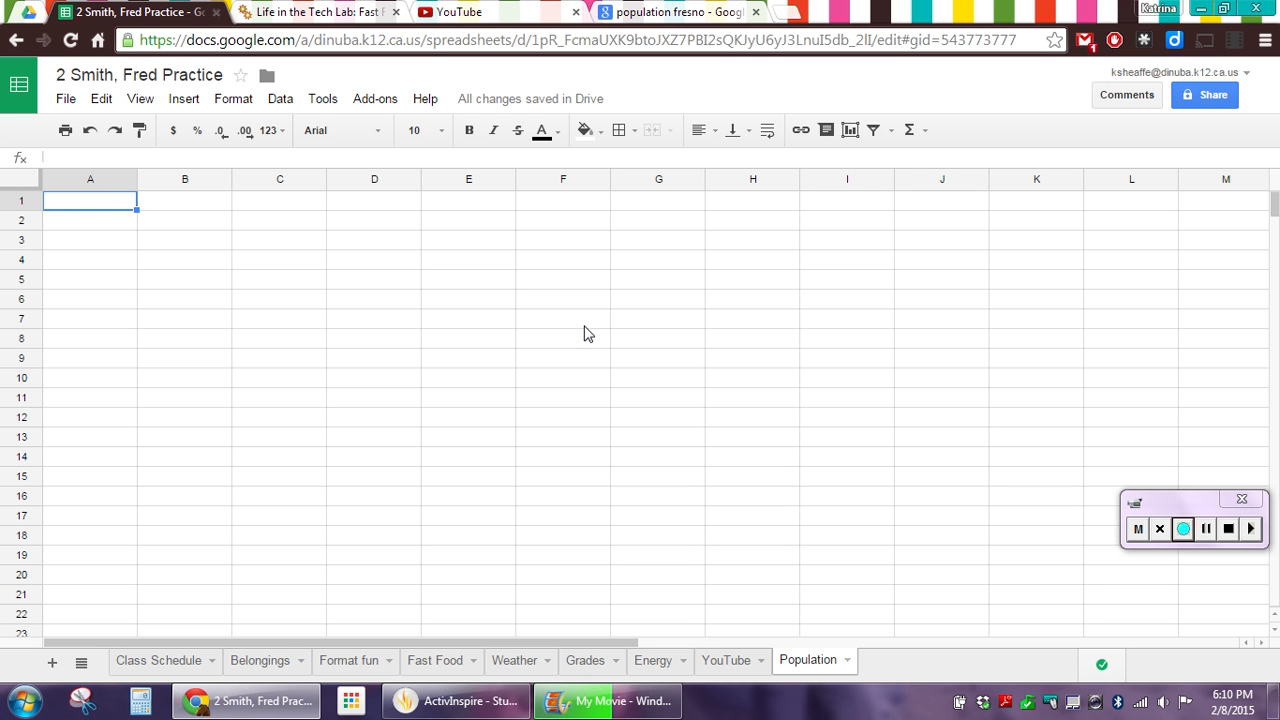
# Review the LOCATION and POPULATION headings, the list of countries, and the web search results for India's population.
pyautogui.click(1206, 528)
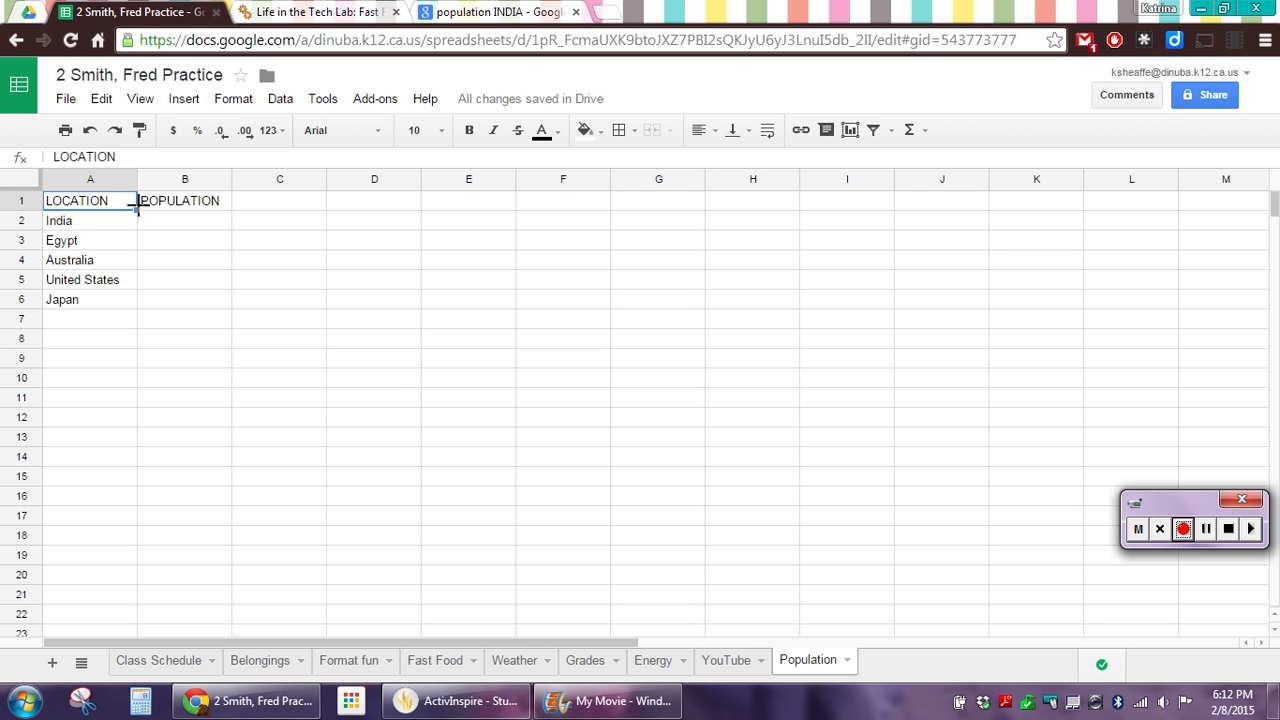
pyautogui.click(88, 207)
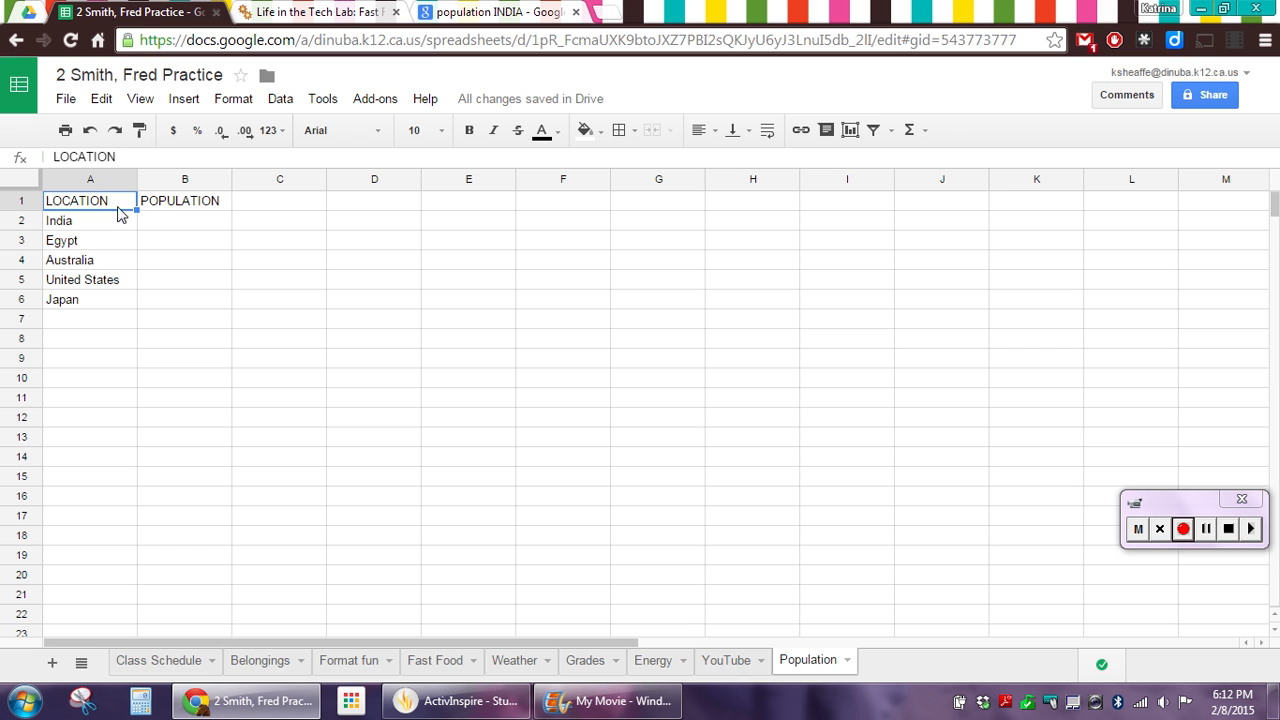
pyautogui.click(184, 207)
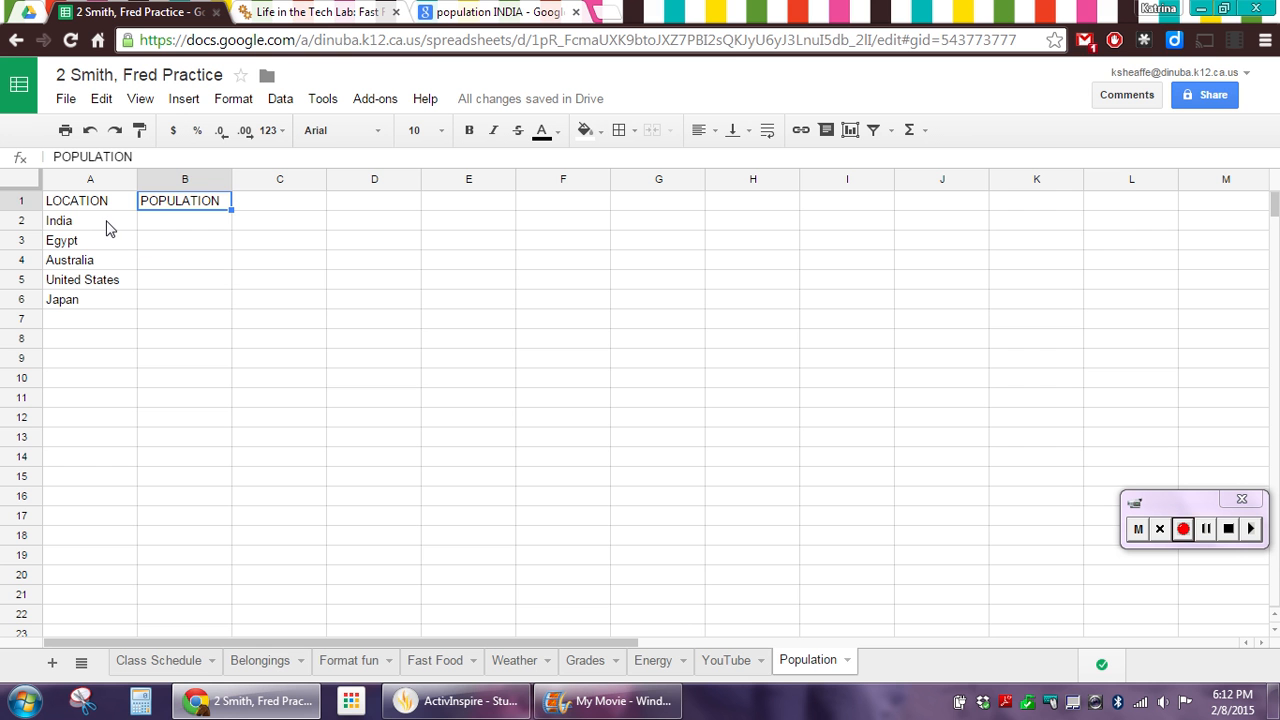
pyautogui.moveTo(107, 228); pyautogui.dragTo(112, 303)
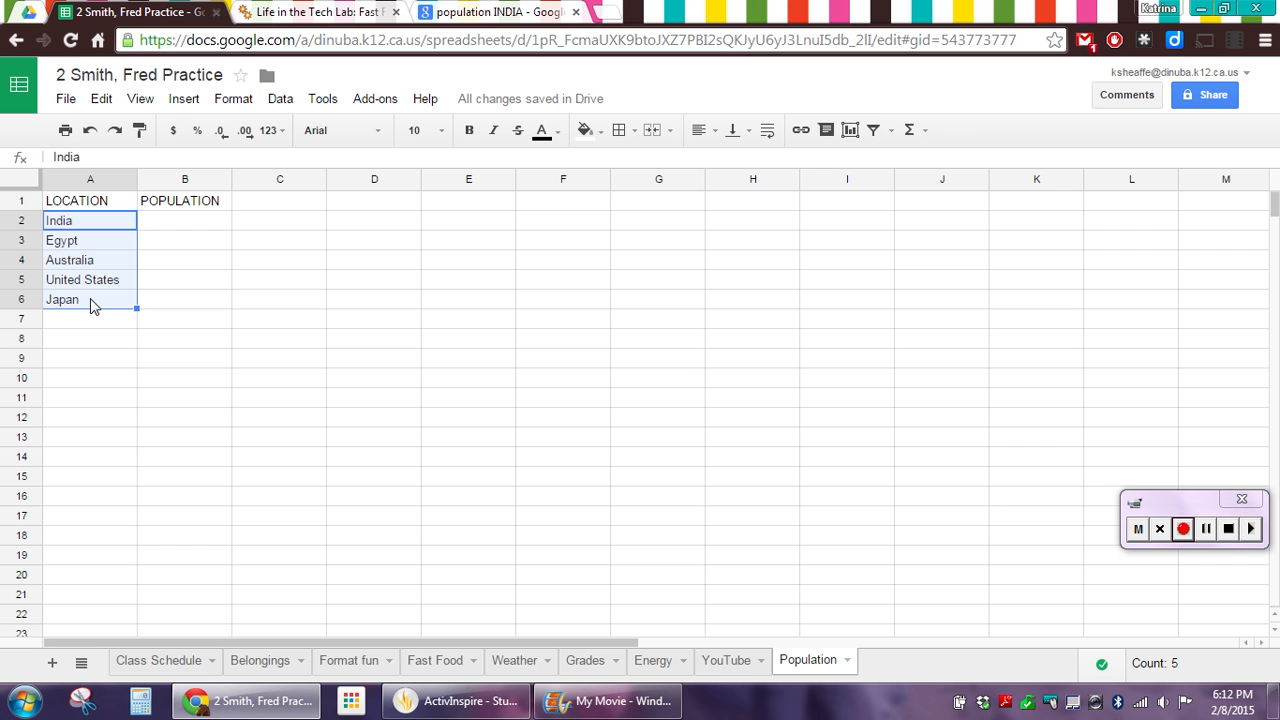
pyautogui.click(99, 237)
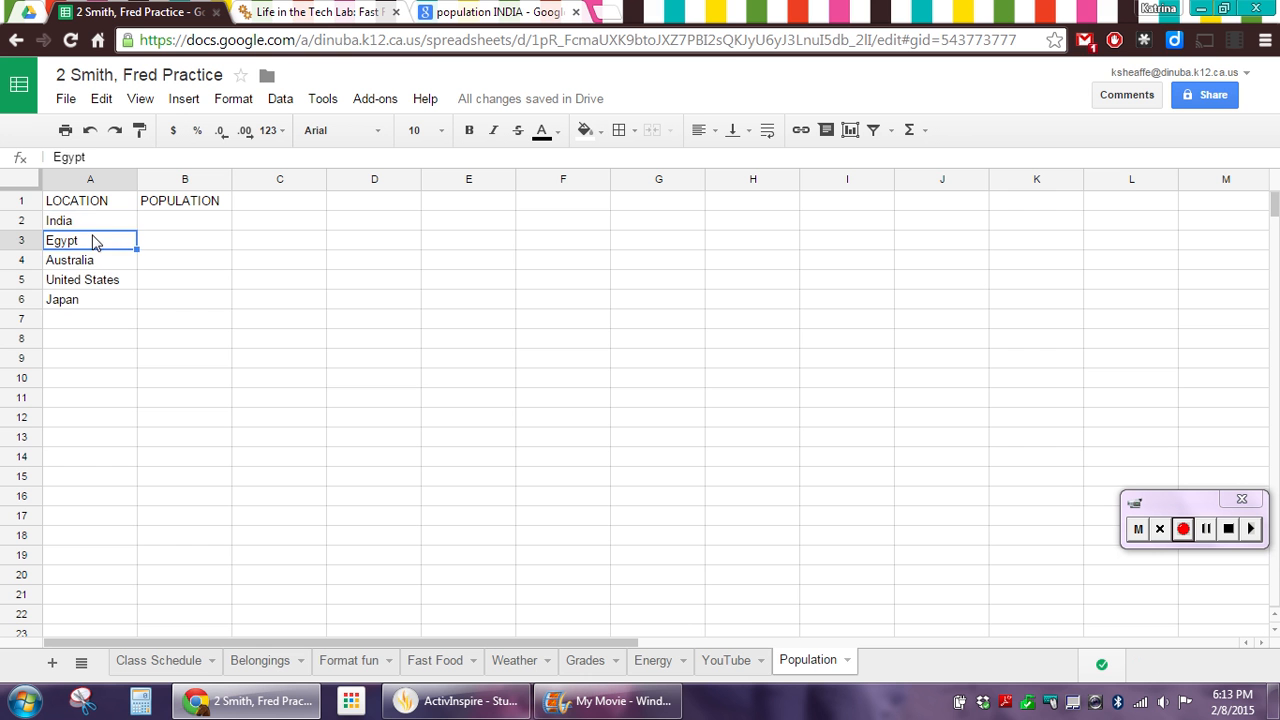
pyautogui.click(93, 225)
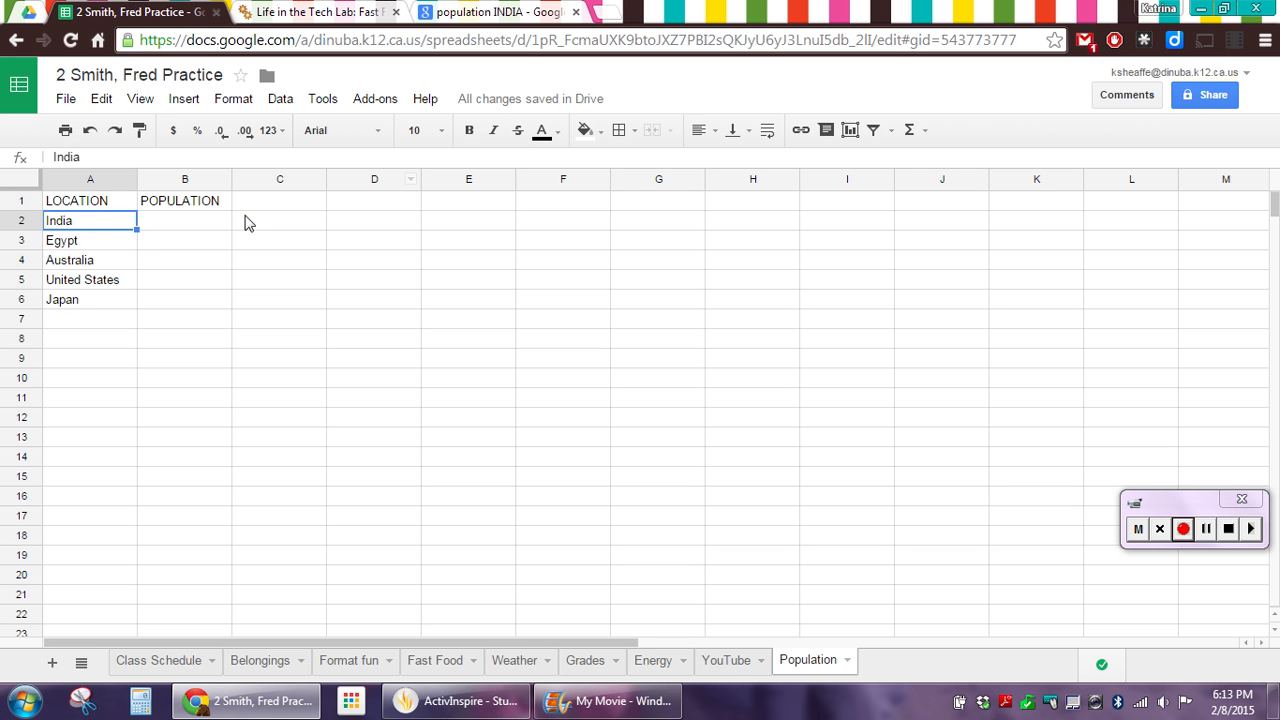
pyautogui.click(490, 12)
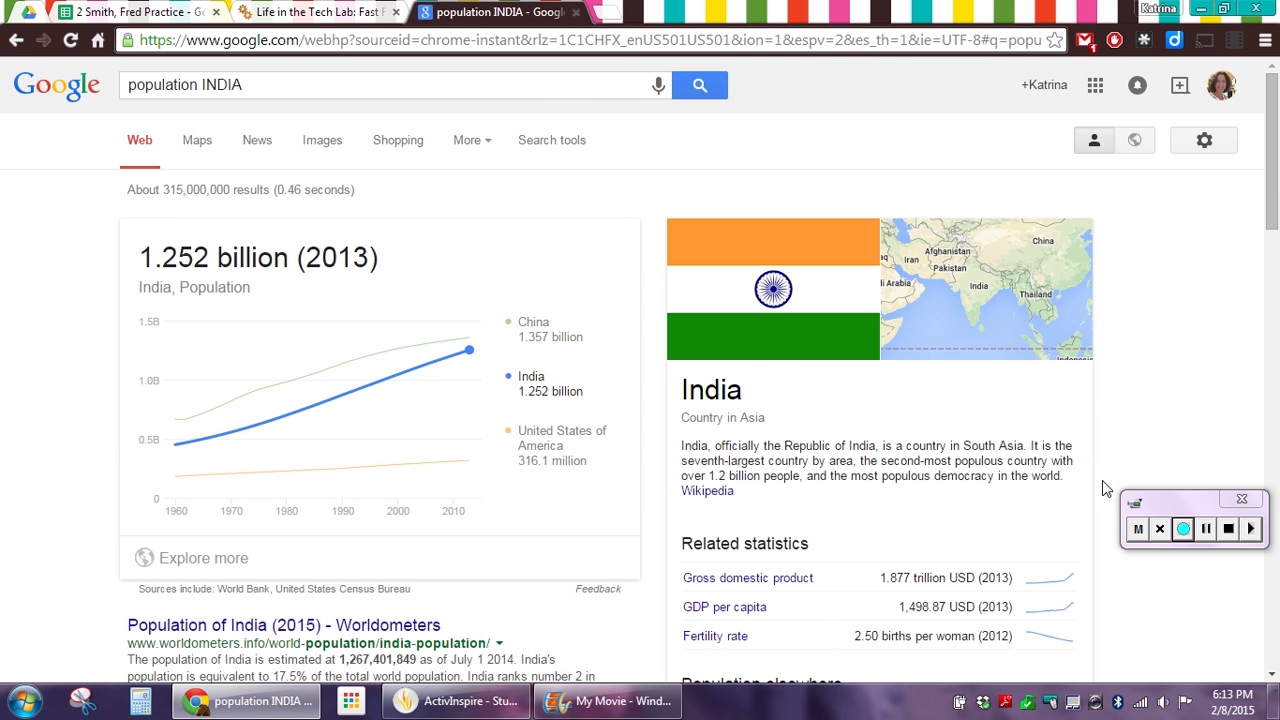
pyautogui.click(1207, 528)
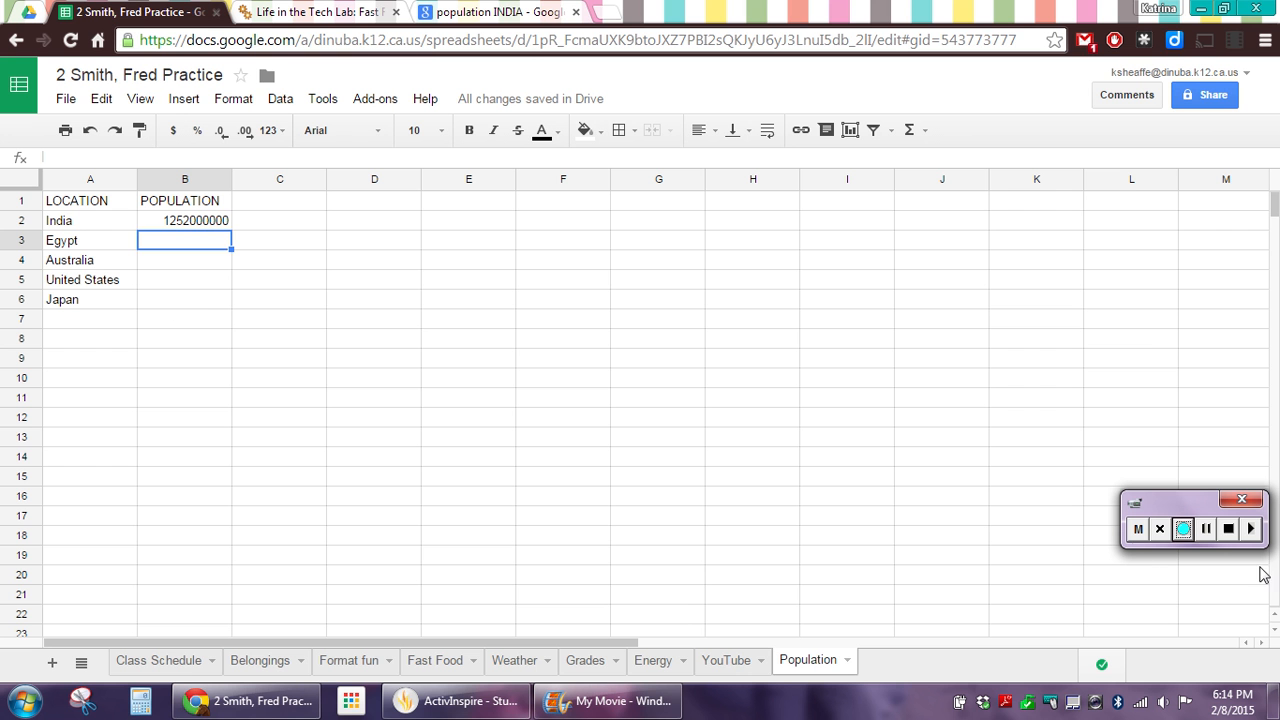
pyautogui.click(1207, 530)
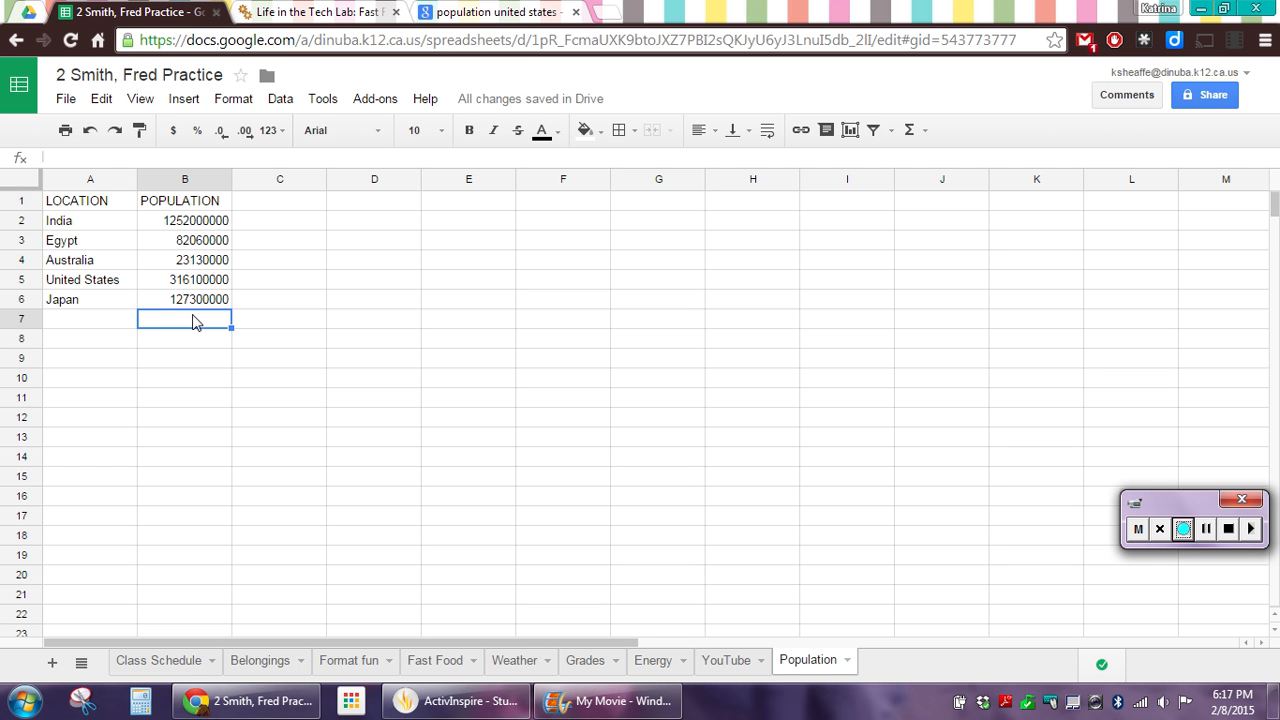
# Format the population figures in B2:B6 as Number with thousands separators and no decimal places.
pyautogui.moveTo(205, 220); pyautogui.dragTo(195, 311)
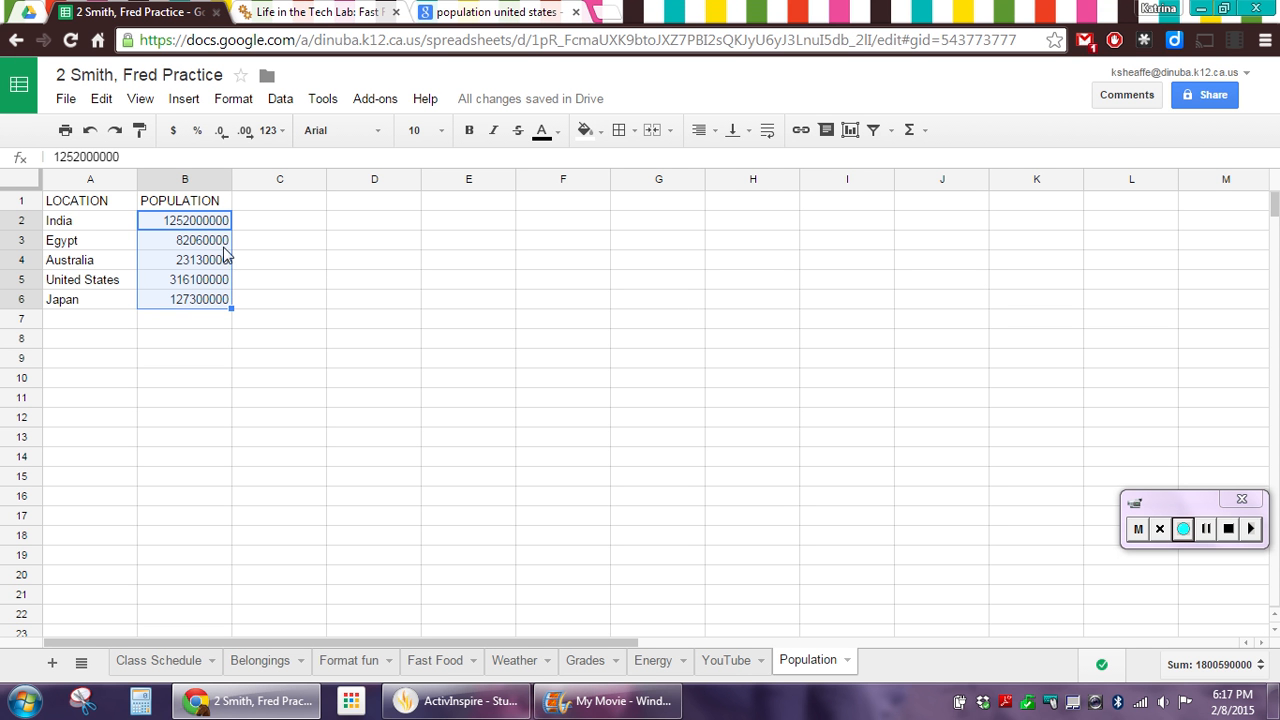
pyautogui.click(272, 131)
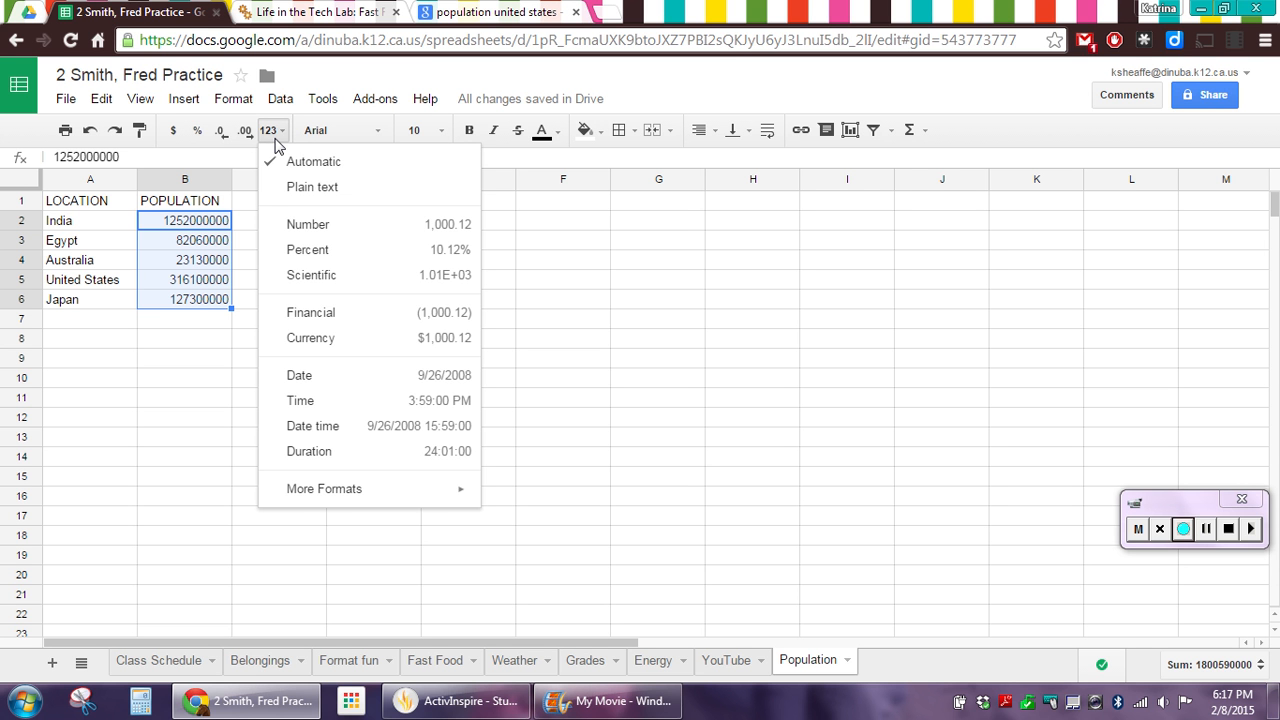
pyautogui.click(327, 228)
pyautogui.click(223, 132)
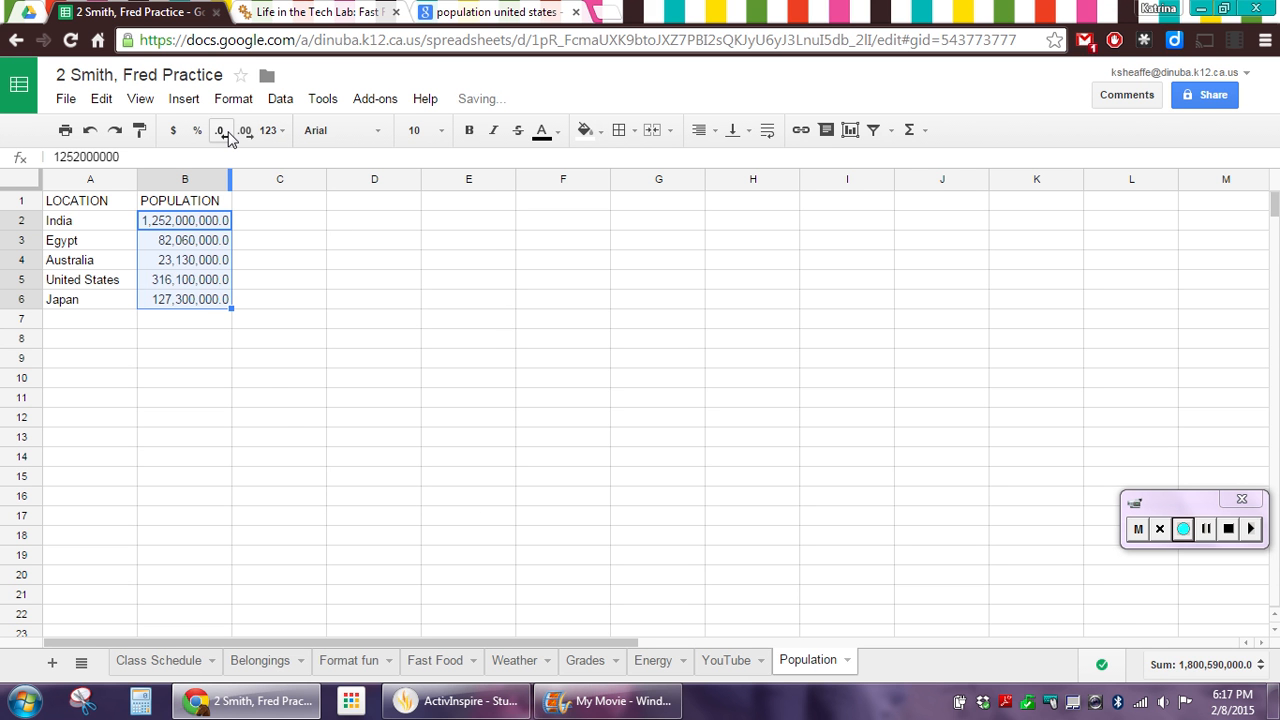
pyautogui.click(224, 132)
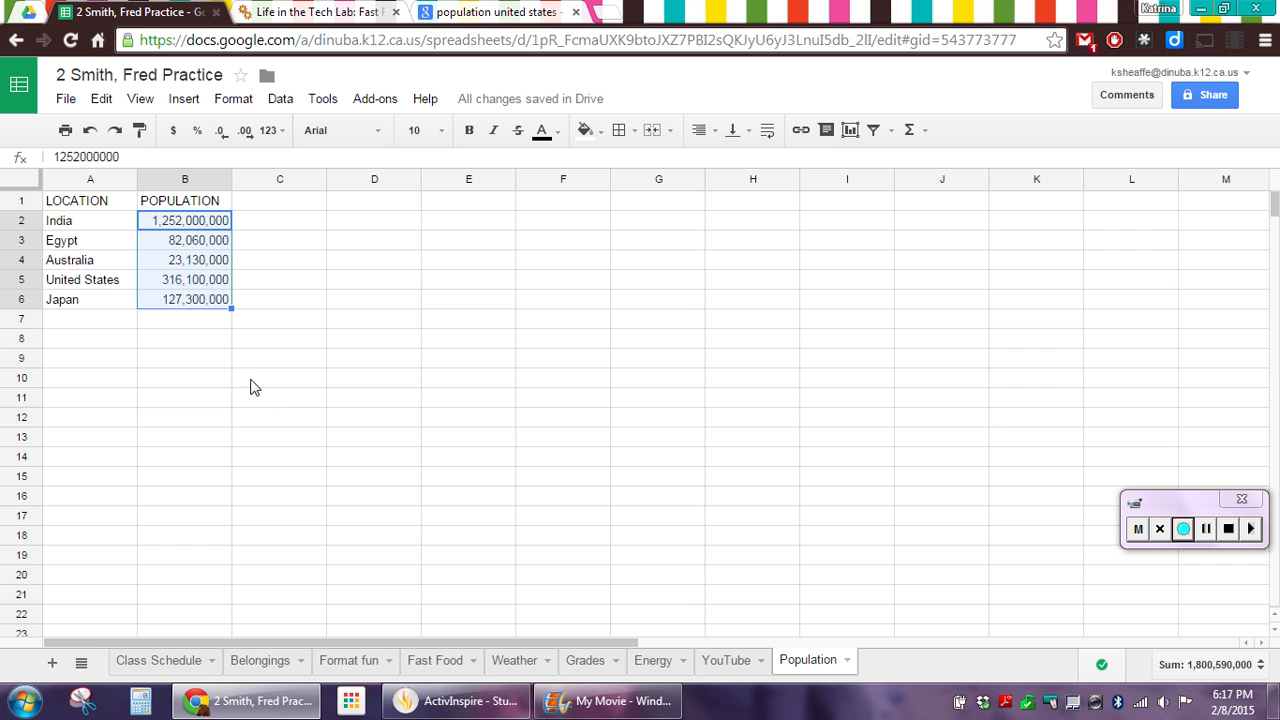
# Enter the label AVERAGE in cell A7, below the last country.
pyautogui.click(188, 319)
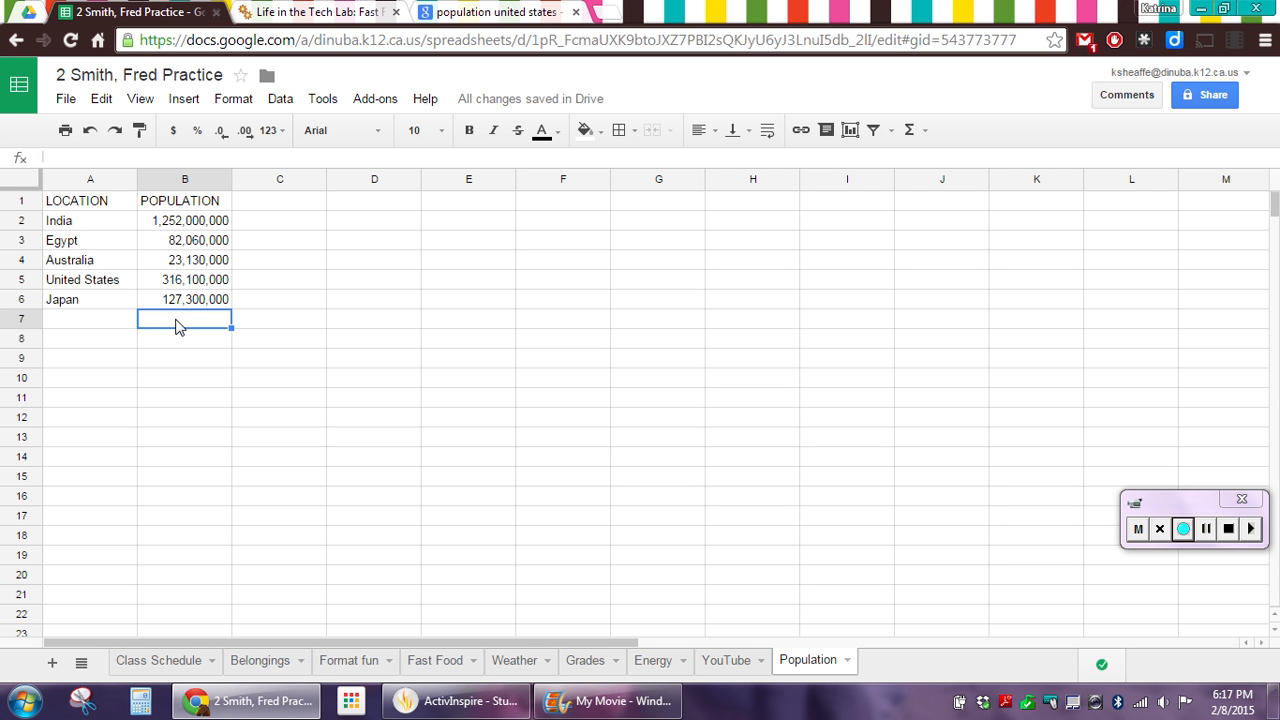
pyautogui.click(116, 320)
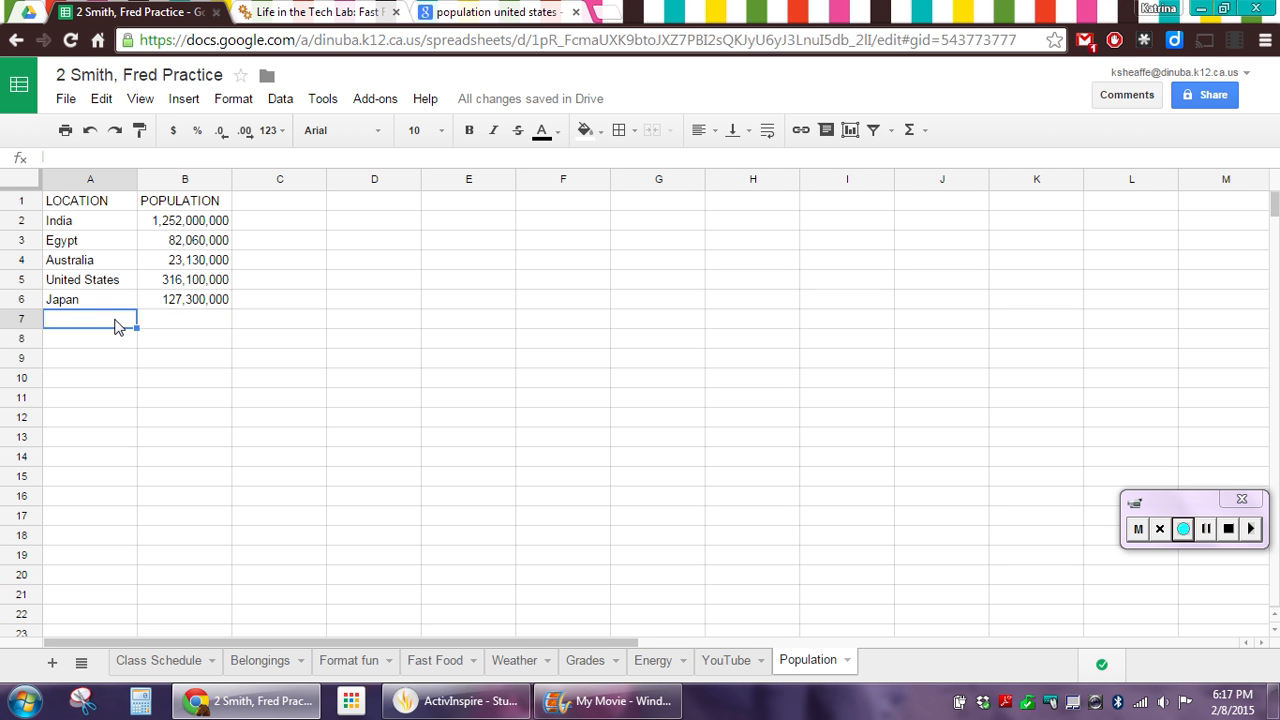
pyautogui.write('AVERAGE')
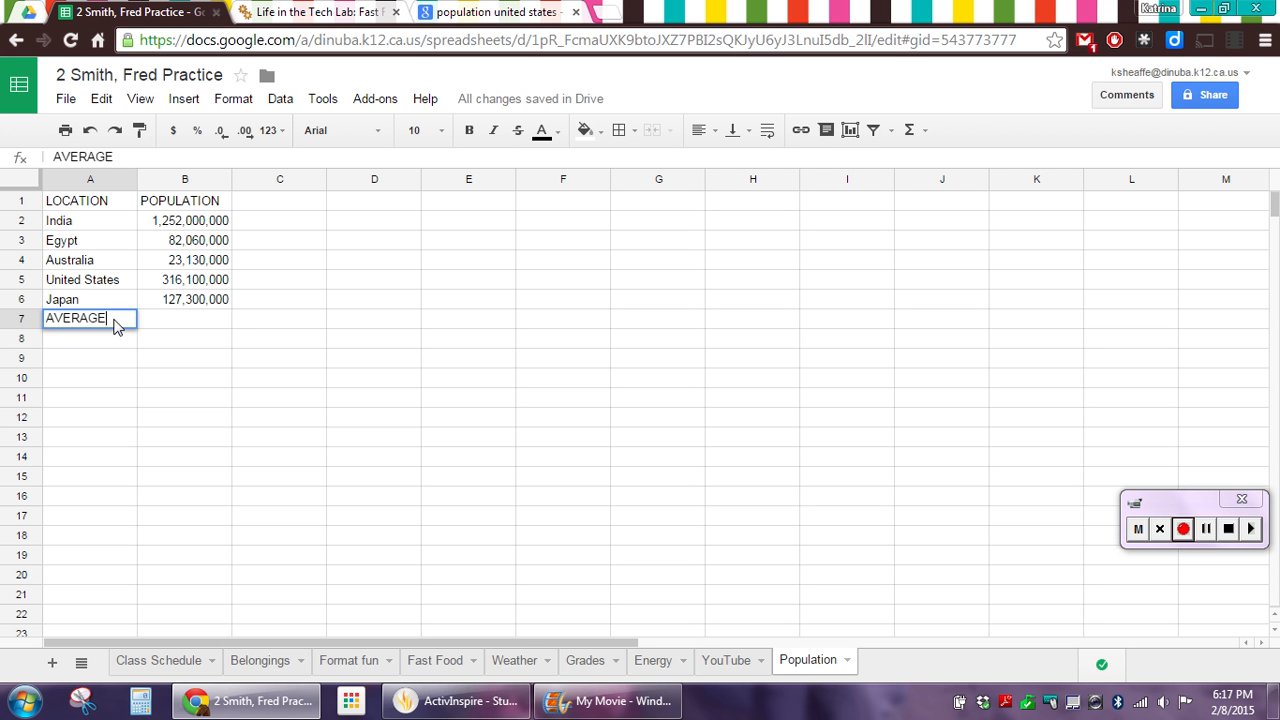
pyautogui.press('Tab')
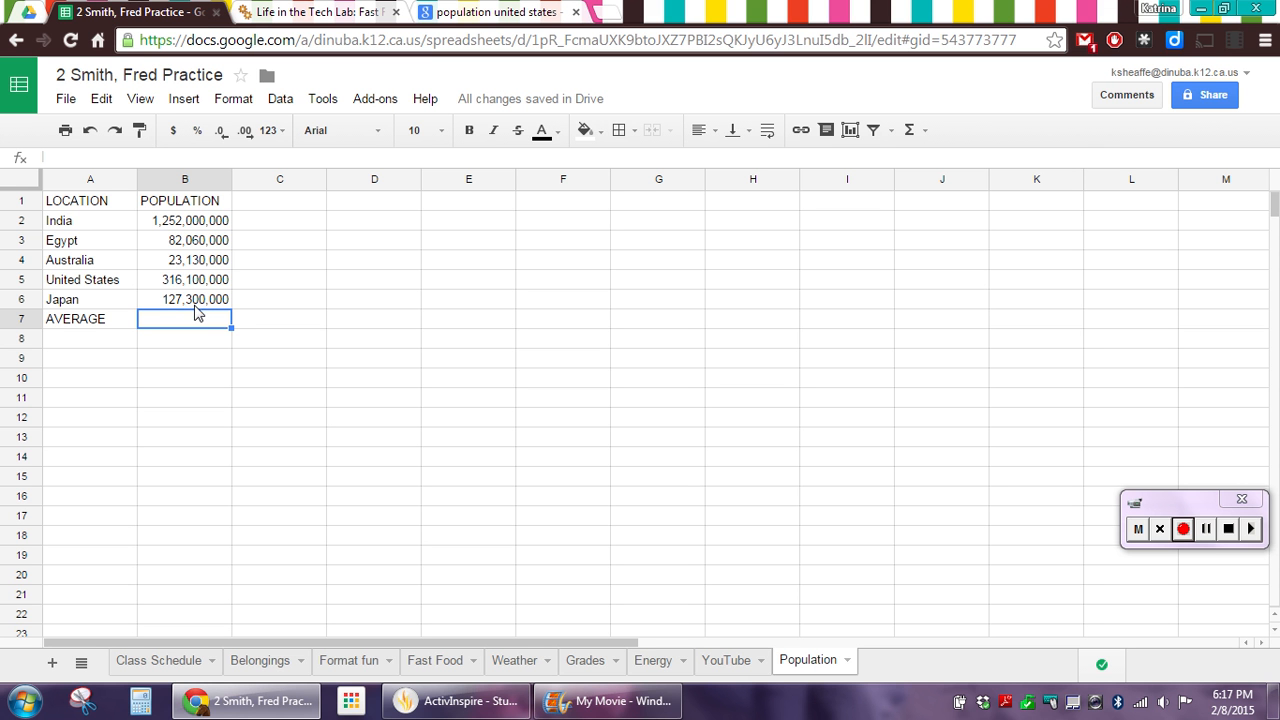
# Calculate the average of the populations in B2:B6 in cell B7 with the AVERAGE function.
pyautogui.click(912, 131)
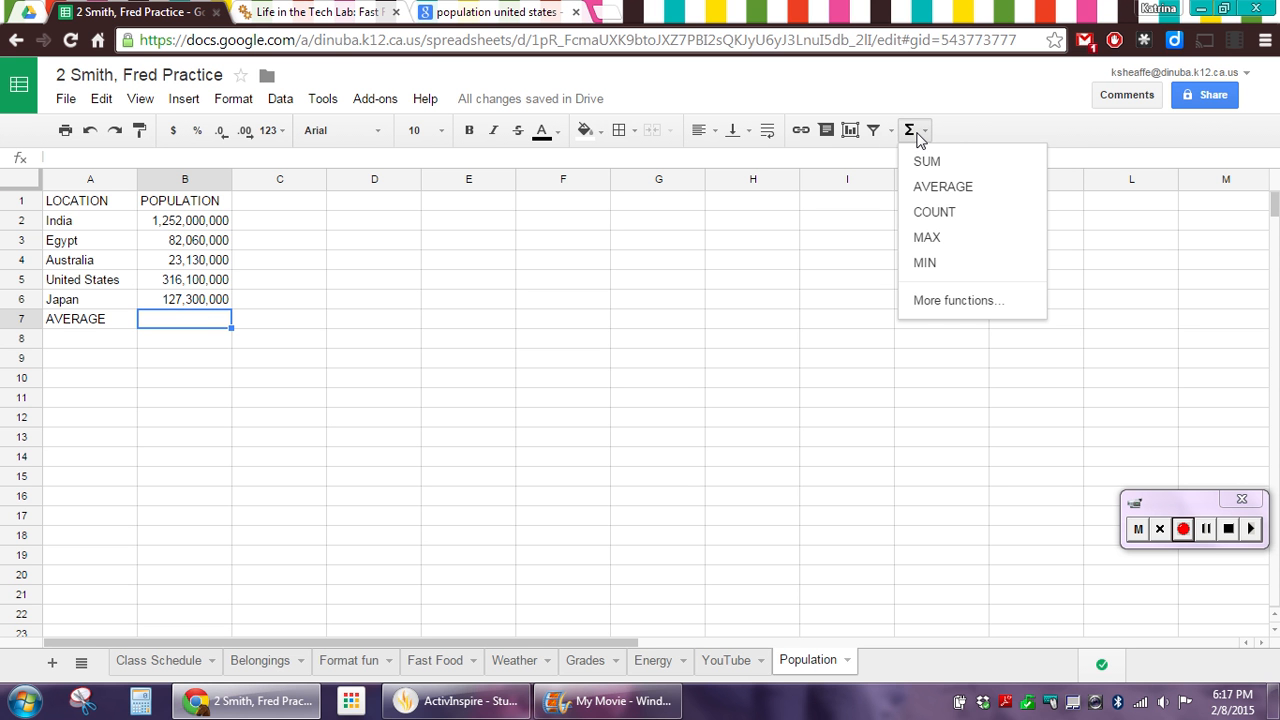
pyautogui.click(942, 187)
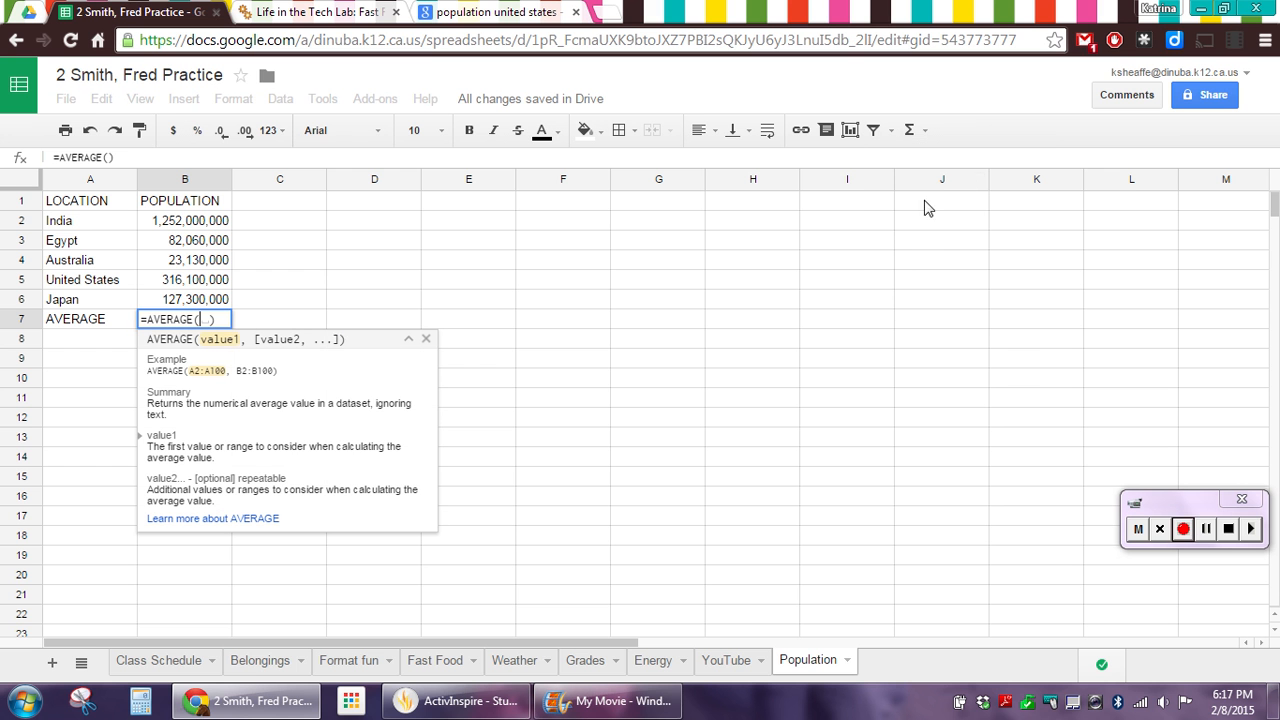
pyautogui.click(204, 221)
pyautogui.moveTo(204, 222); pyautogui.dragTo(203, 300)
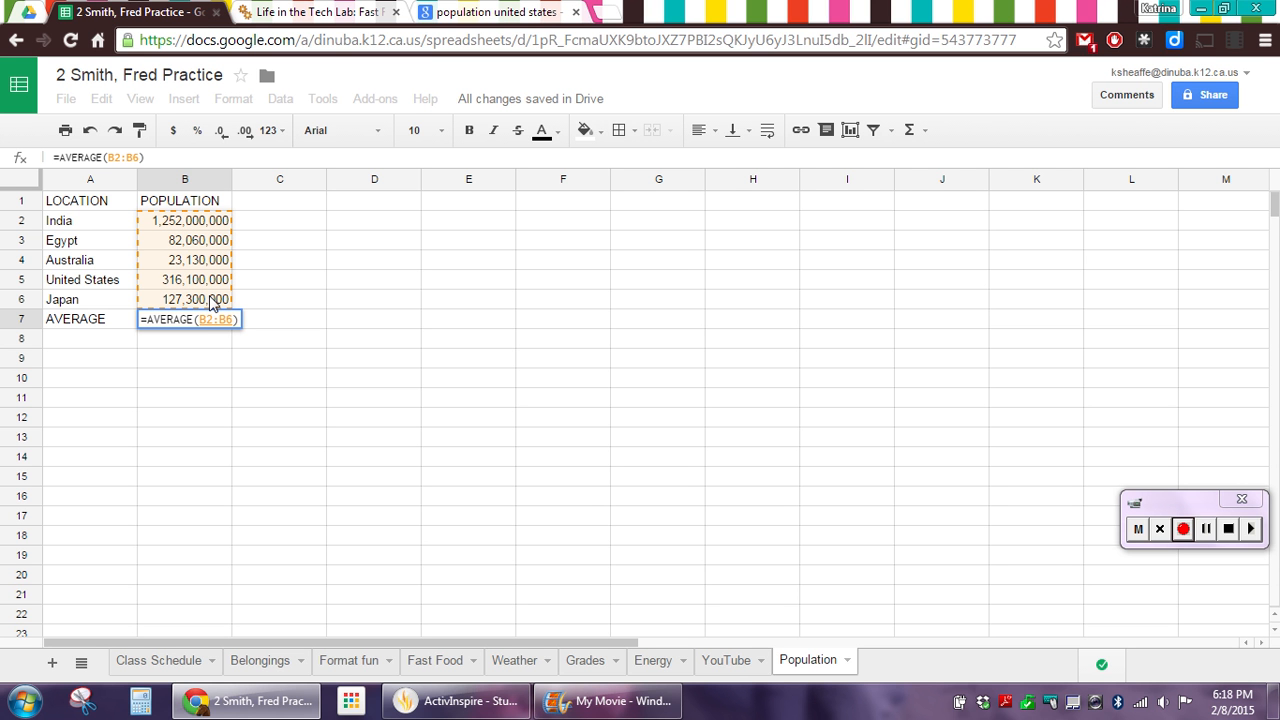
pyautogui.press('Return')
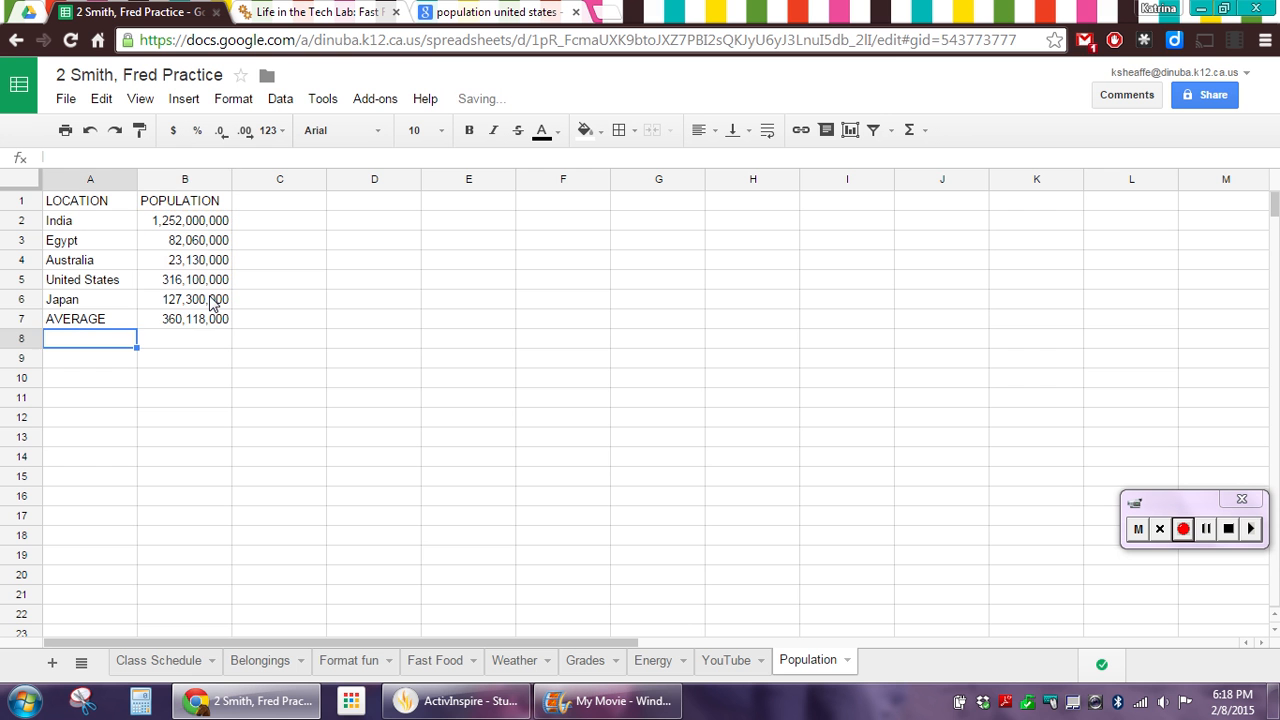
# Inspect the AVERAGE formula in cell B7 and the range it refers to.
pyautogui.click(198, 318)
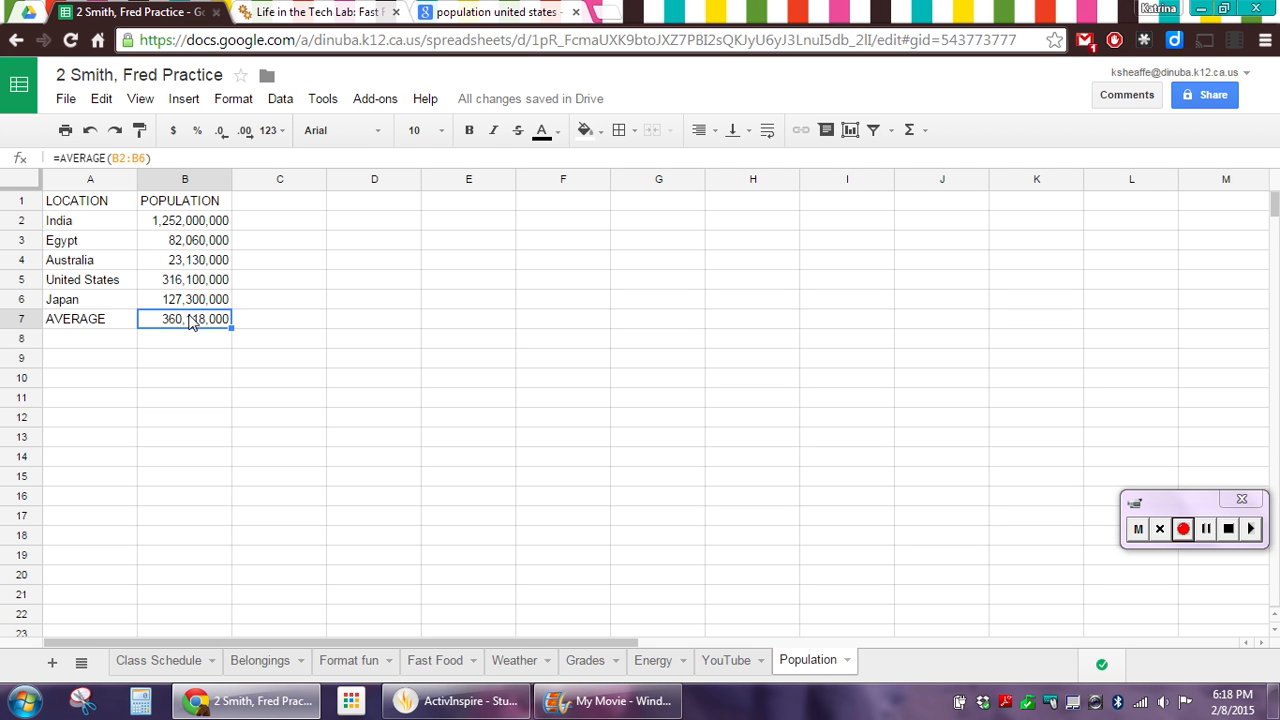
pyautogui.doubleClick(192, 319)
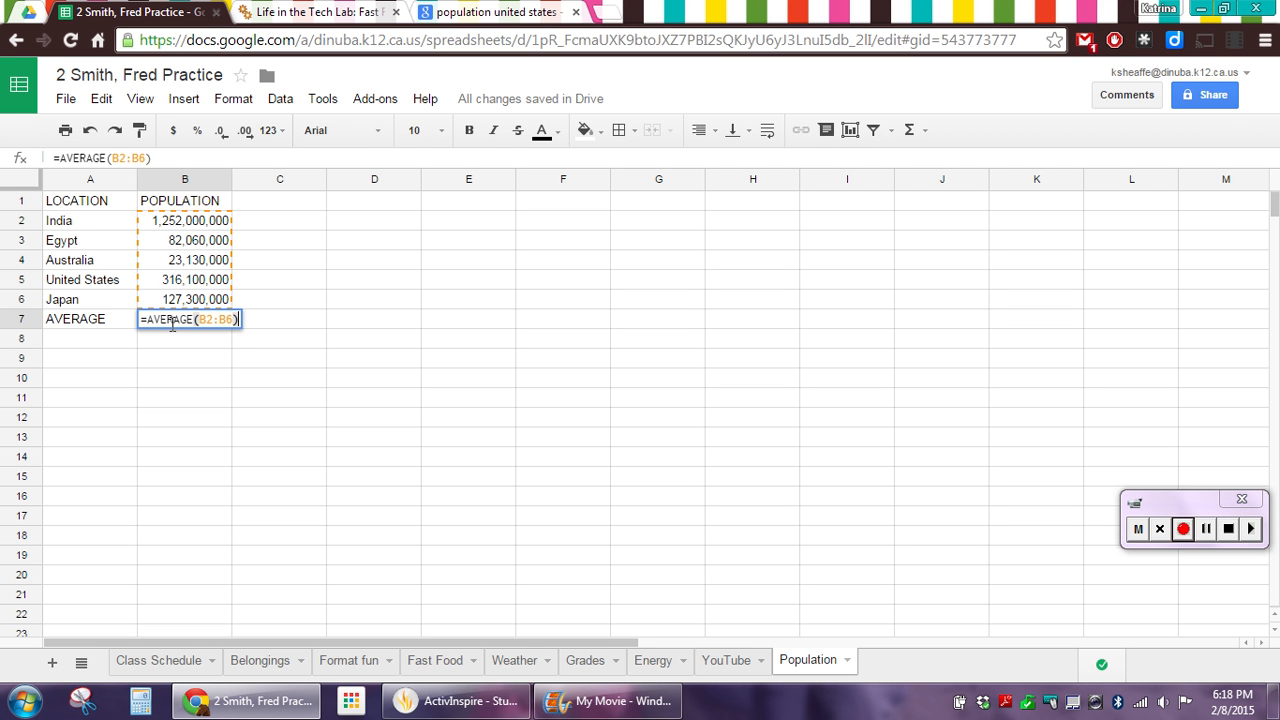
pyautogui.hotkey('ctrl', 'Return')
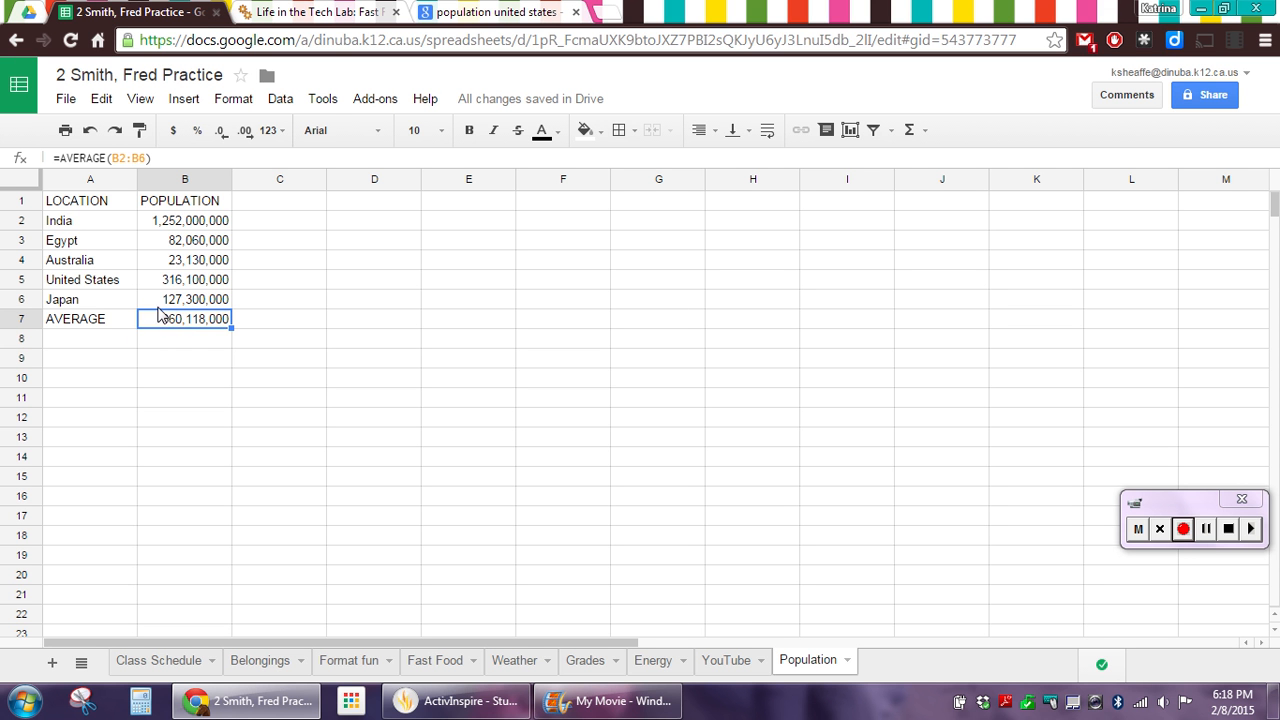
pyautogui.click(182, 347)
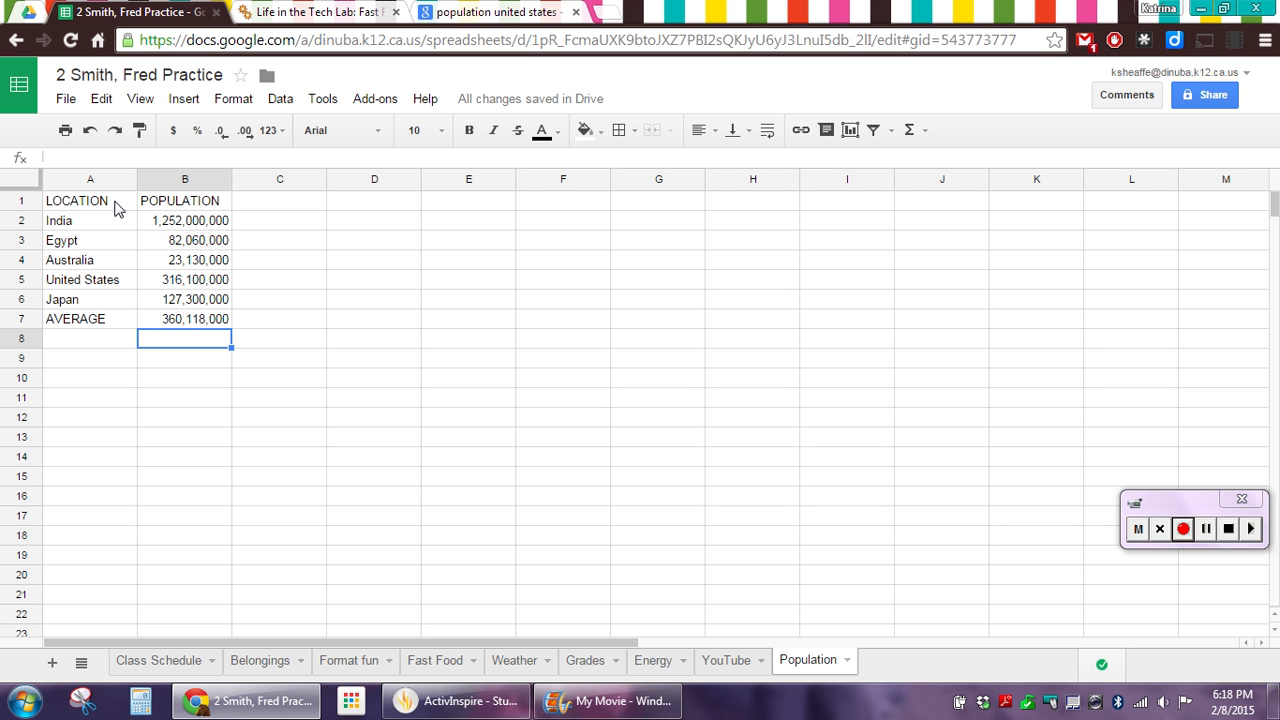
# Start a chart from the location and population data in A1:B6, excluding the AVERAGE row.
pyautogui.moveTo(115, 205); pyautogui.dragTo(185, 302)
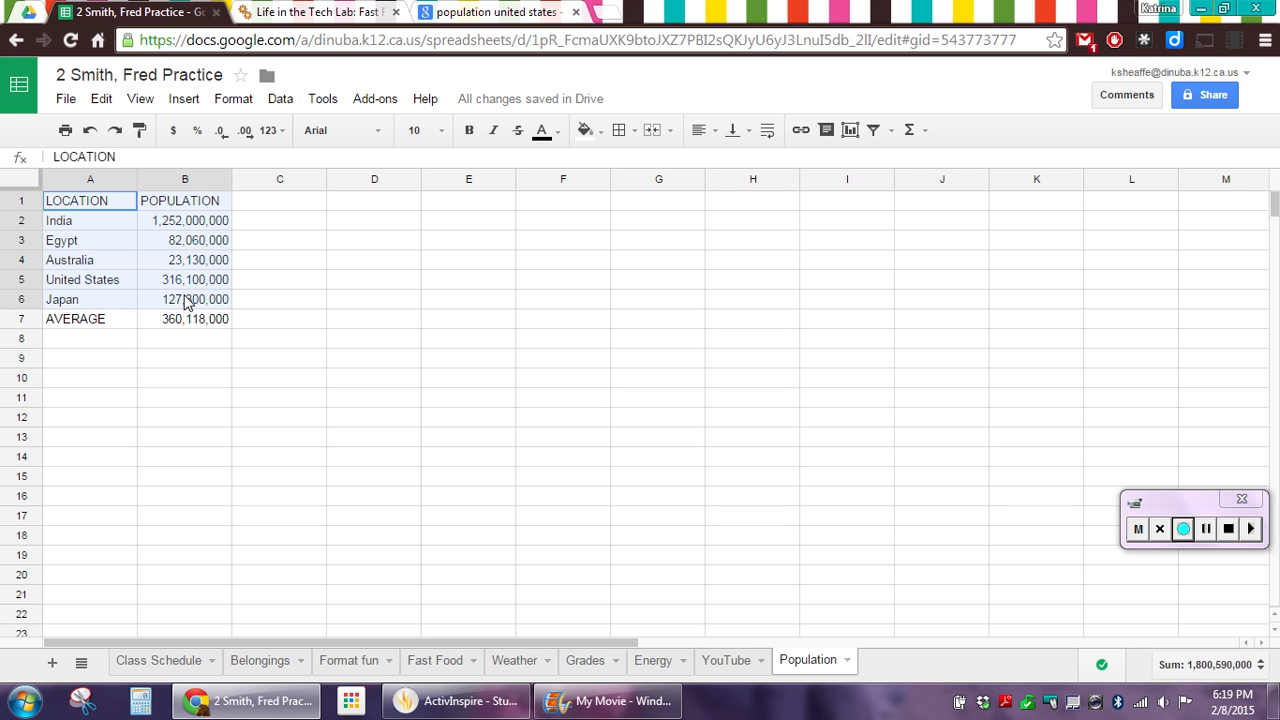
pyautogui.moveTo(185, 302); pyautogui.dragTo(185, 302)
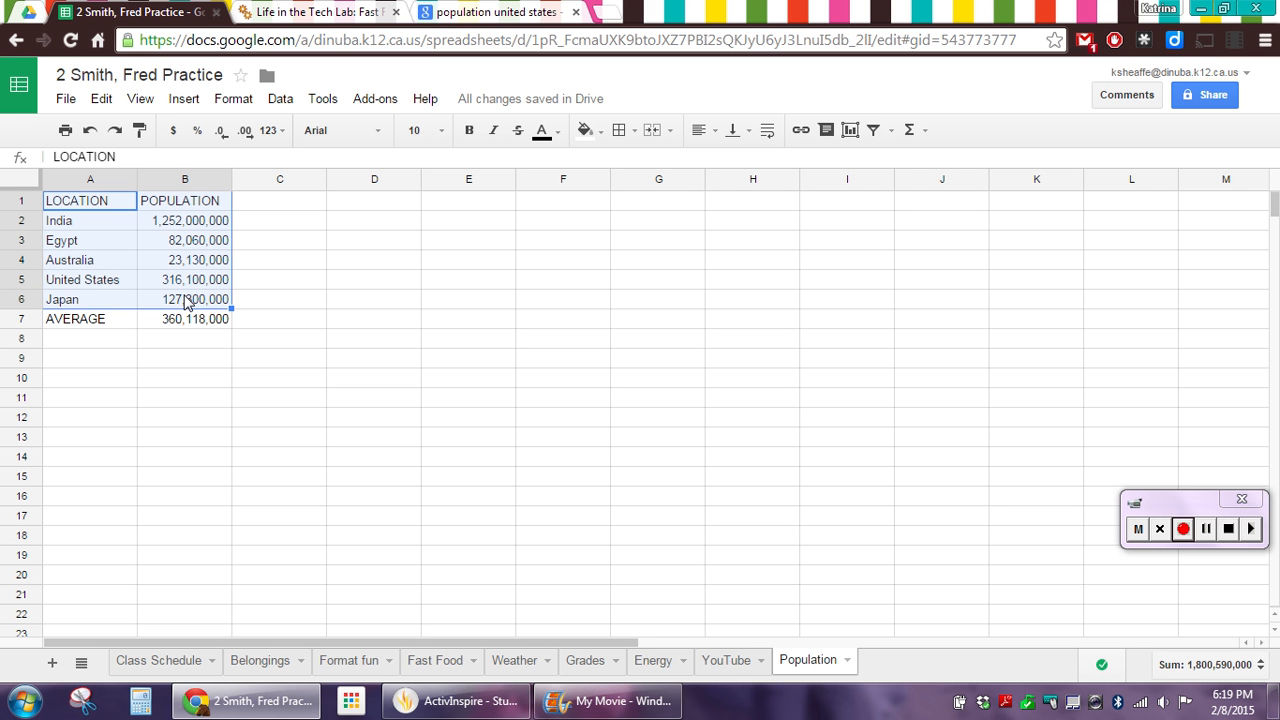
pyautogui.click(1205, 530)
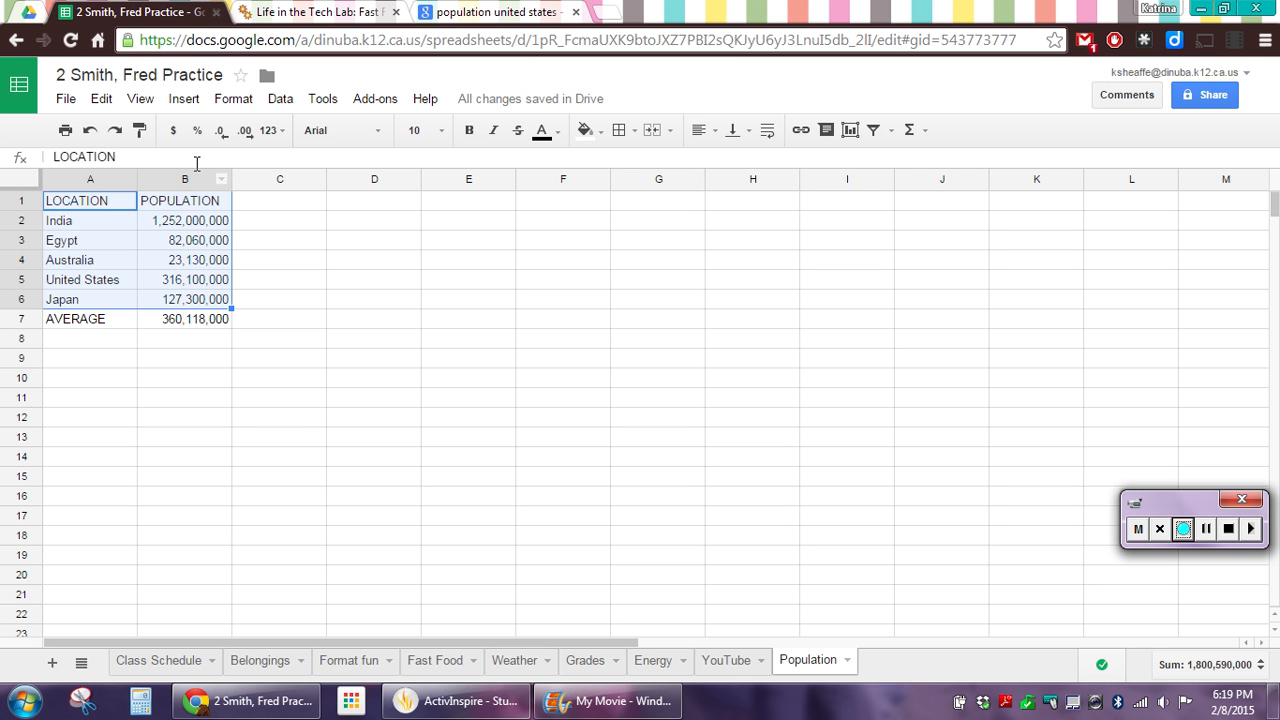
pyautogui.click(188, 102)
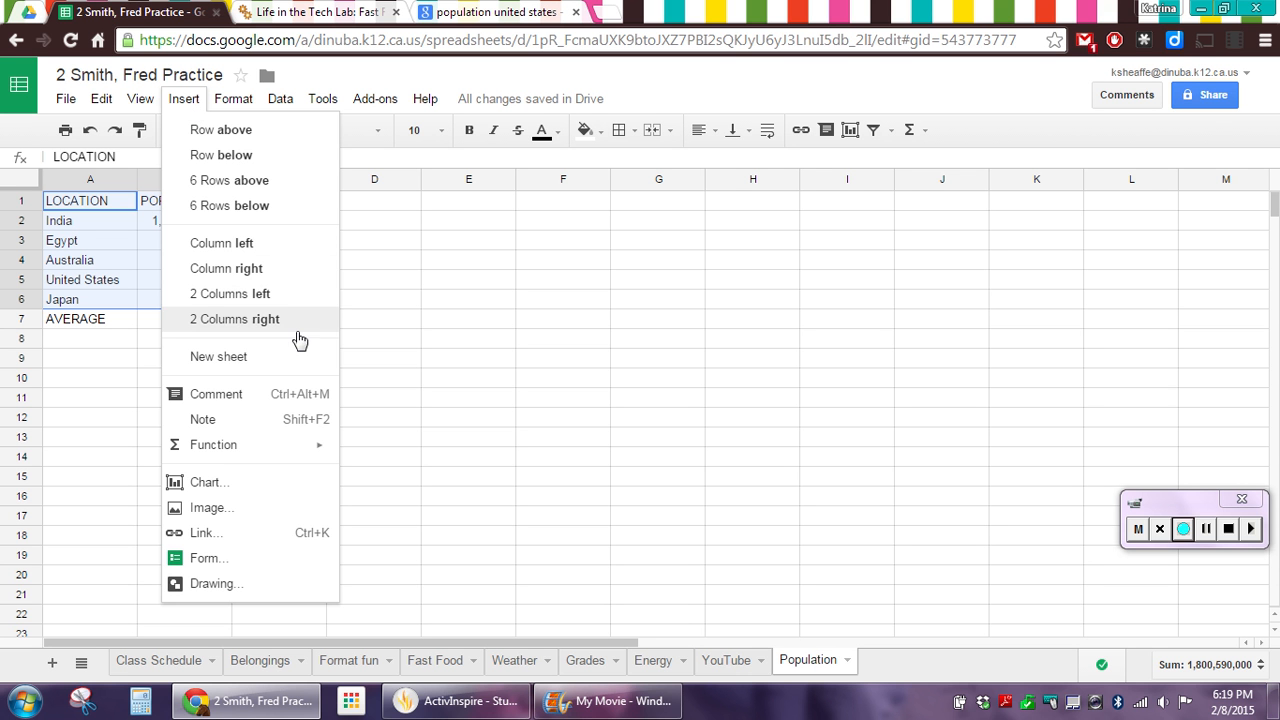
pyautogui.click(220, 488)
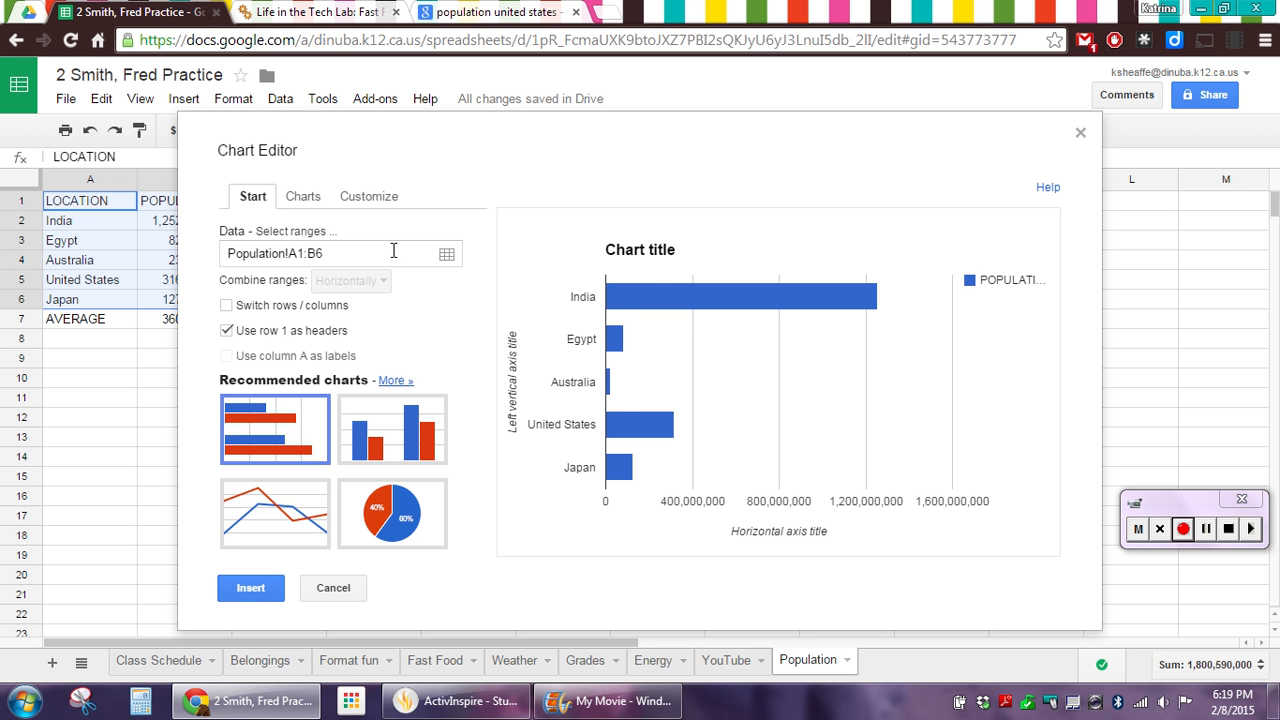
# Preview the recommended bar, line and pie charts, choose the column chart, and view the full list of chart types.
pyautogui.moveTo(815, 306)
pyautogui.click(412, 430)
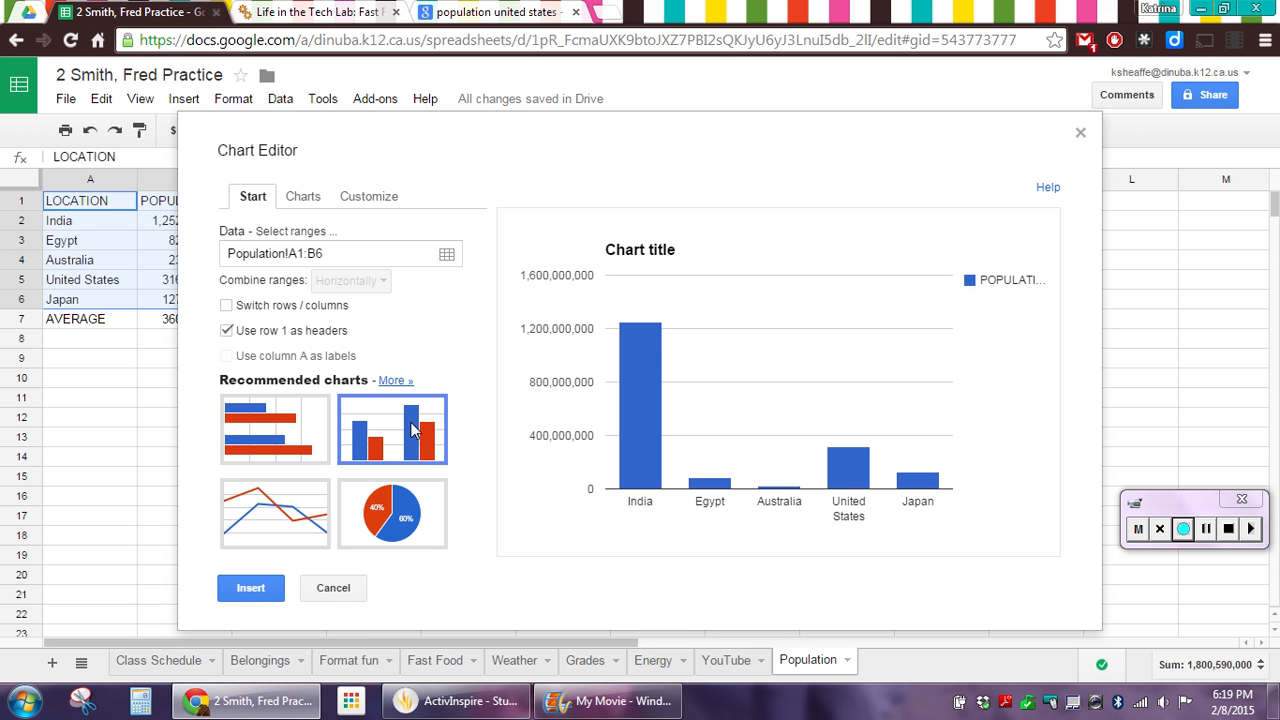
pyautogui.click(308, 512)
pyautogui.click(386, 518)
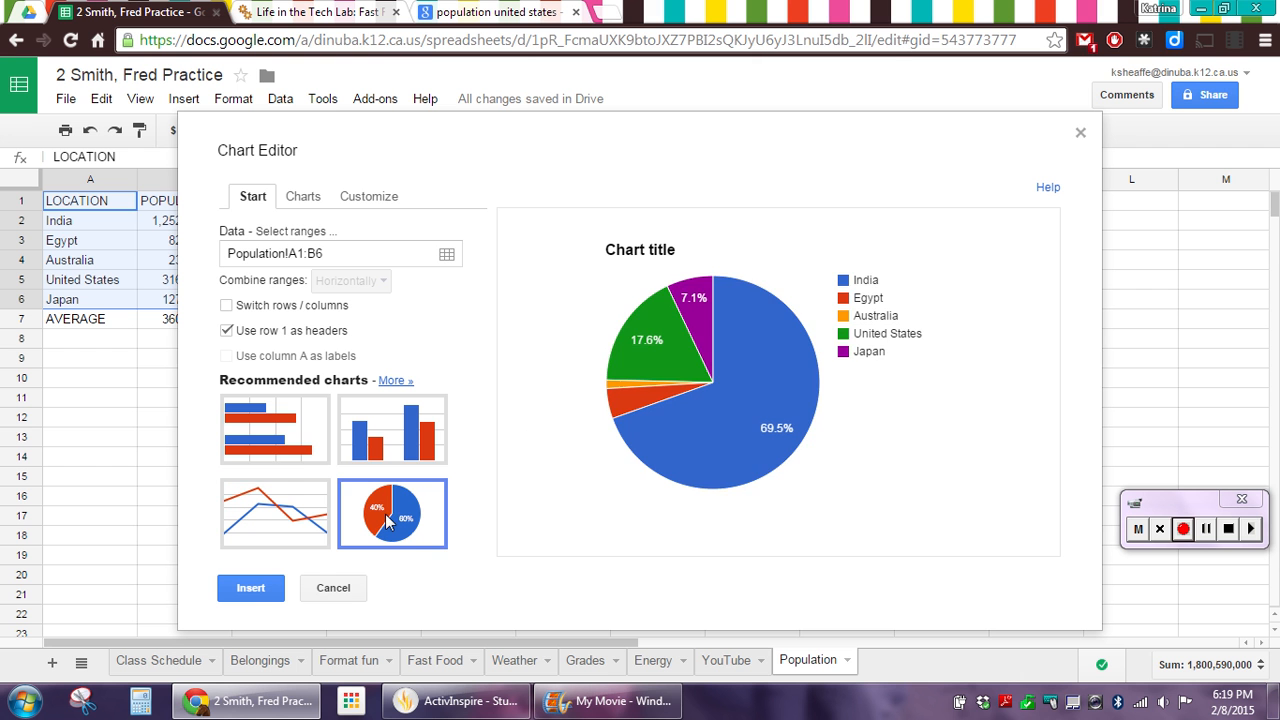
pyautogui.click(281, 437)
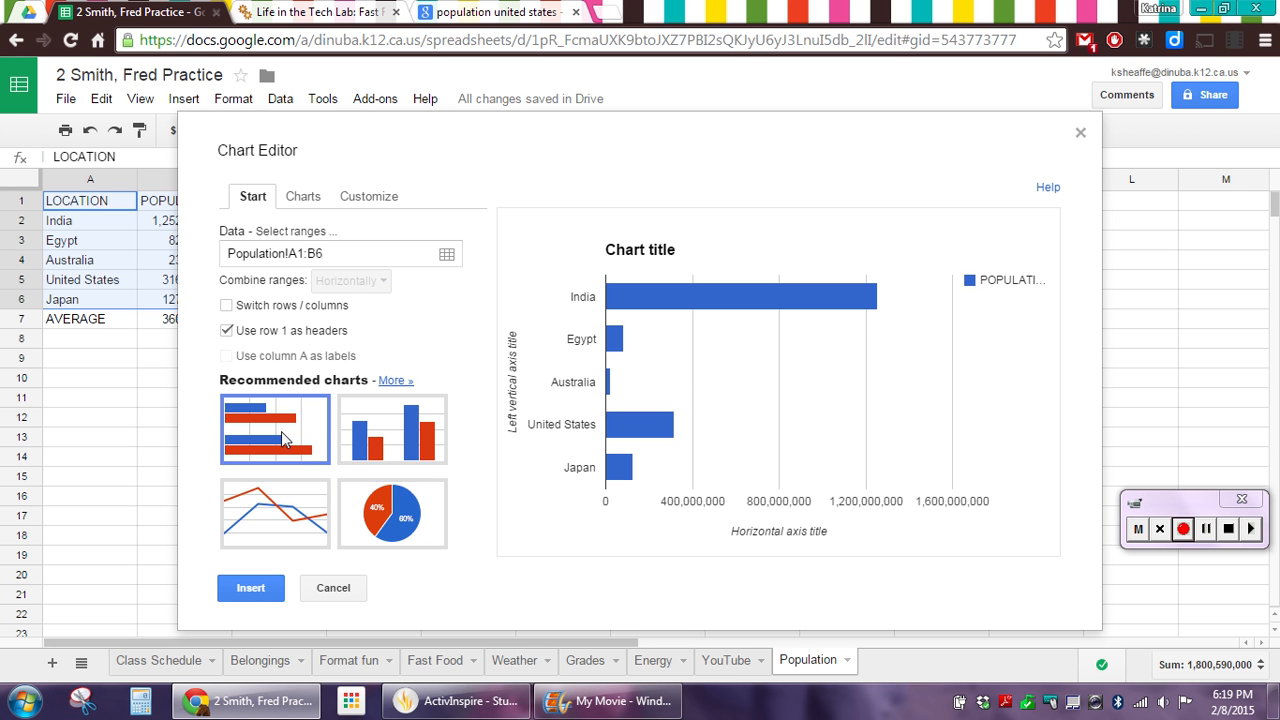
pyautogui.click(372, 452)
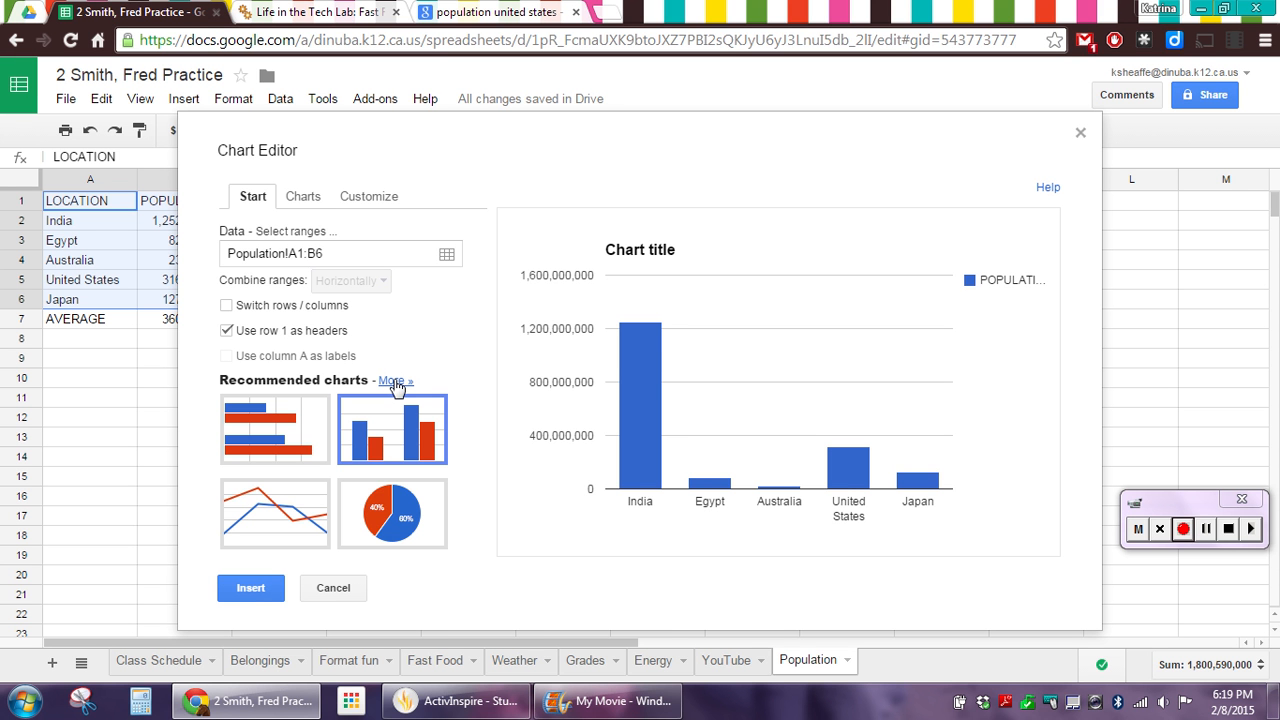
pyautogui.click(316, 200)
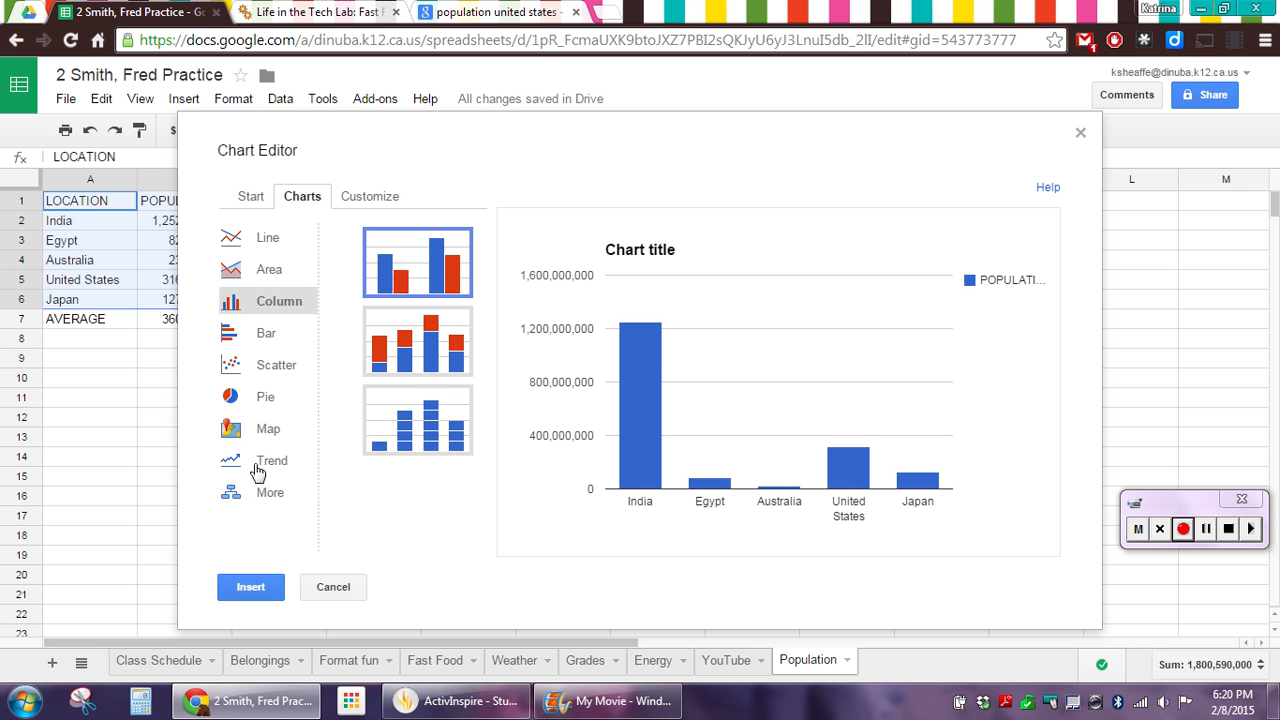
# Replace the default chart title with Populations.
pyautogui.click(392, 197)
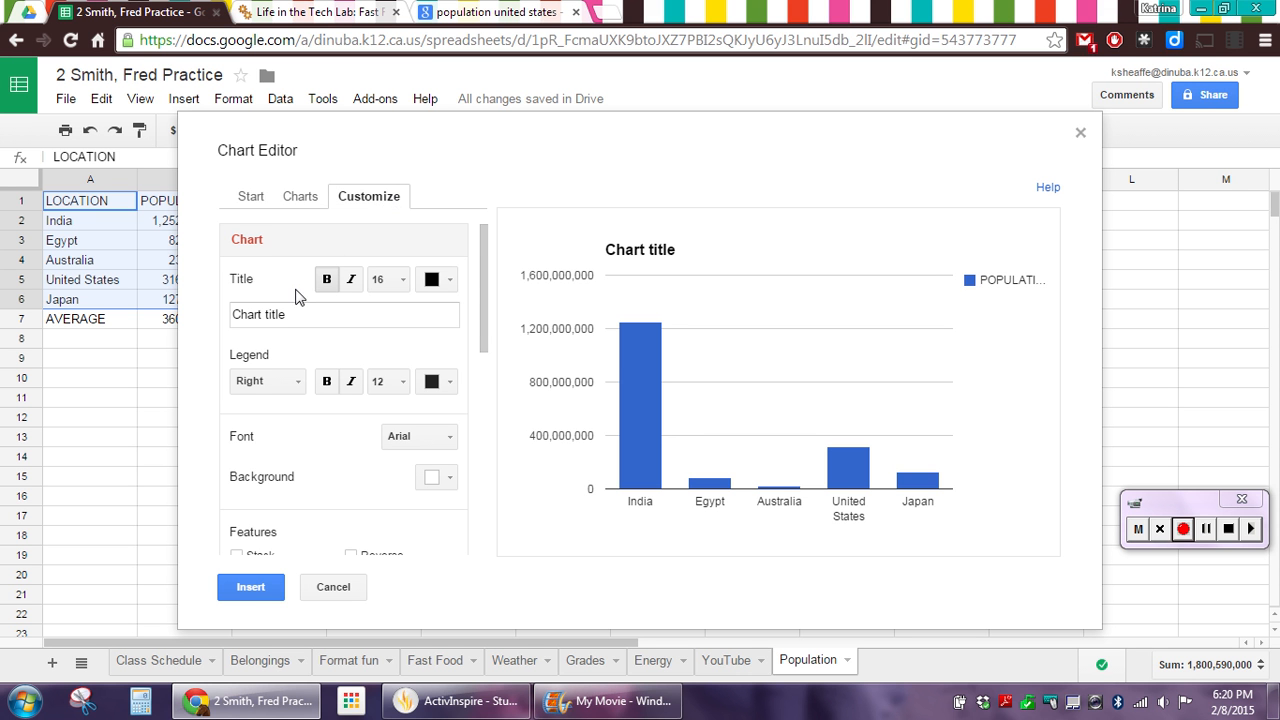
pyautogui.click(328, 318)
pyautogui.moveTo(323, 317); pyautogui.dragTo(222, 302)
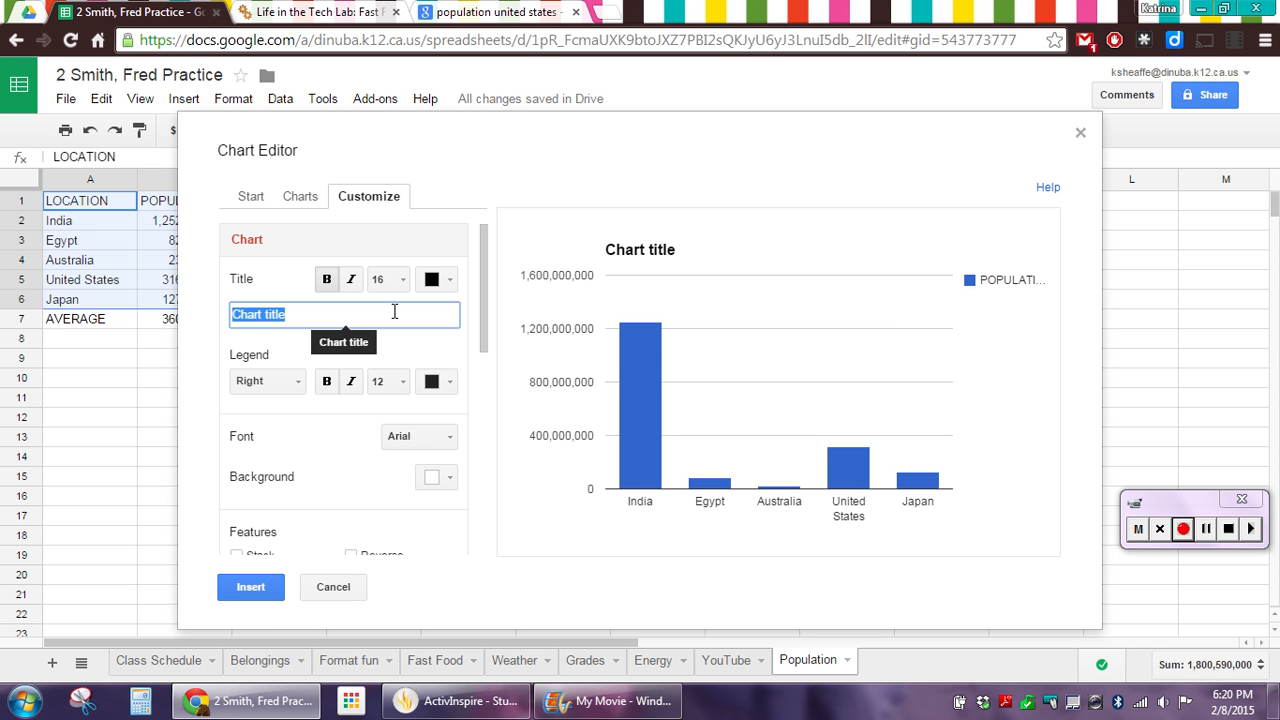
pyautogui.write('Pu')
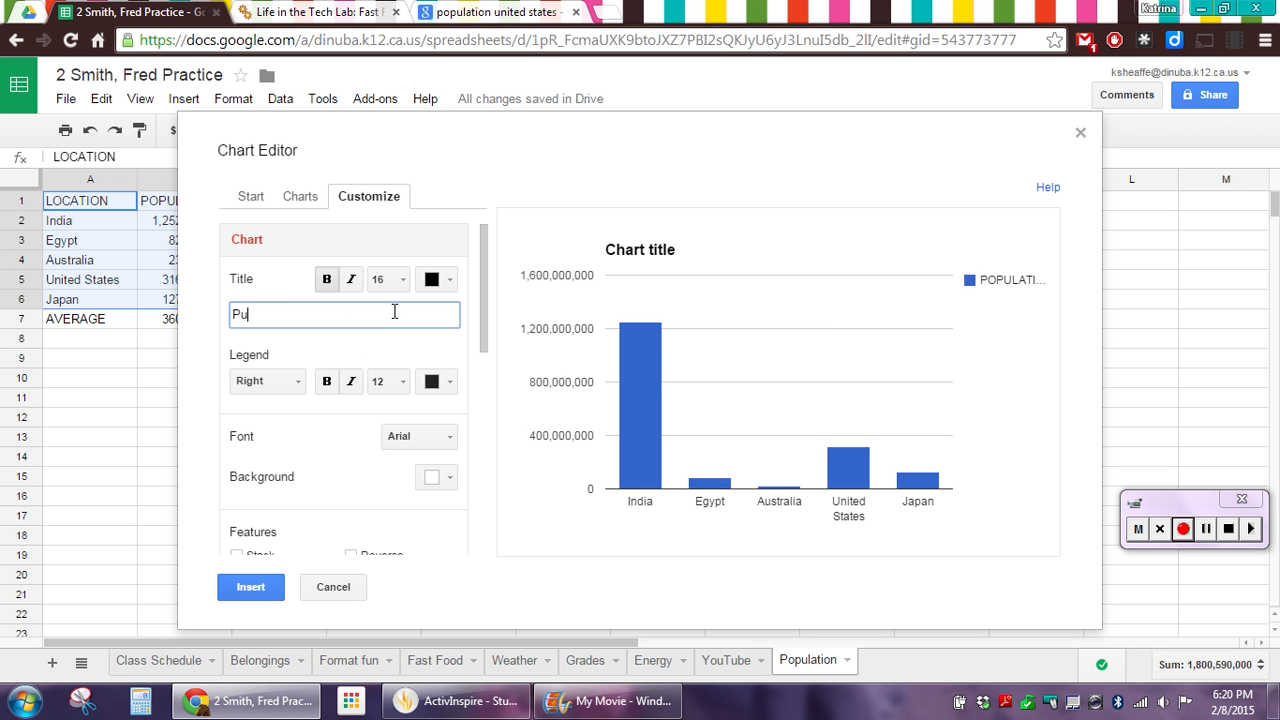
pyautogui.write('ol')
pyautogui.write('pulations')
# Format the chart title in blue, size 20 and italic, keeping it bold.
pyautogui.click(330, 285)
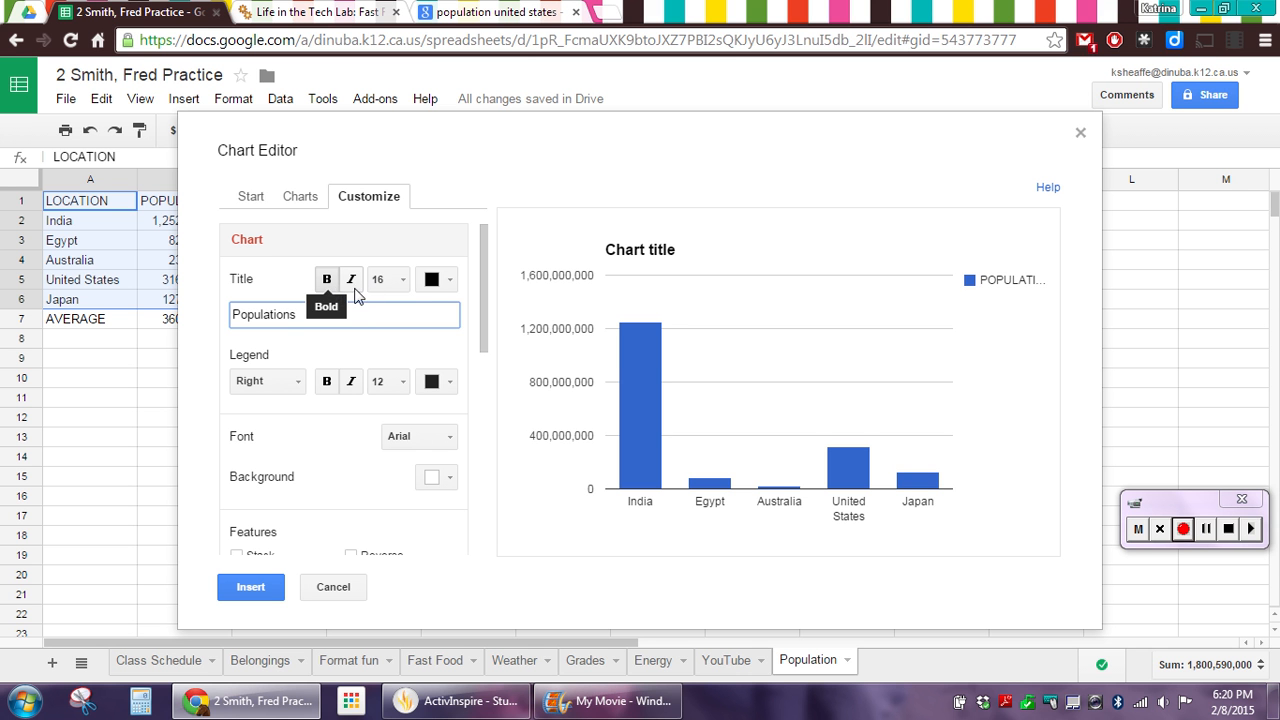
pyautogui.click(447, 284)
pyautogui.click(552, 337)
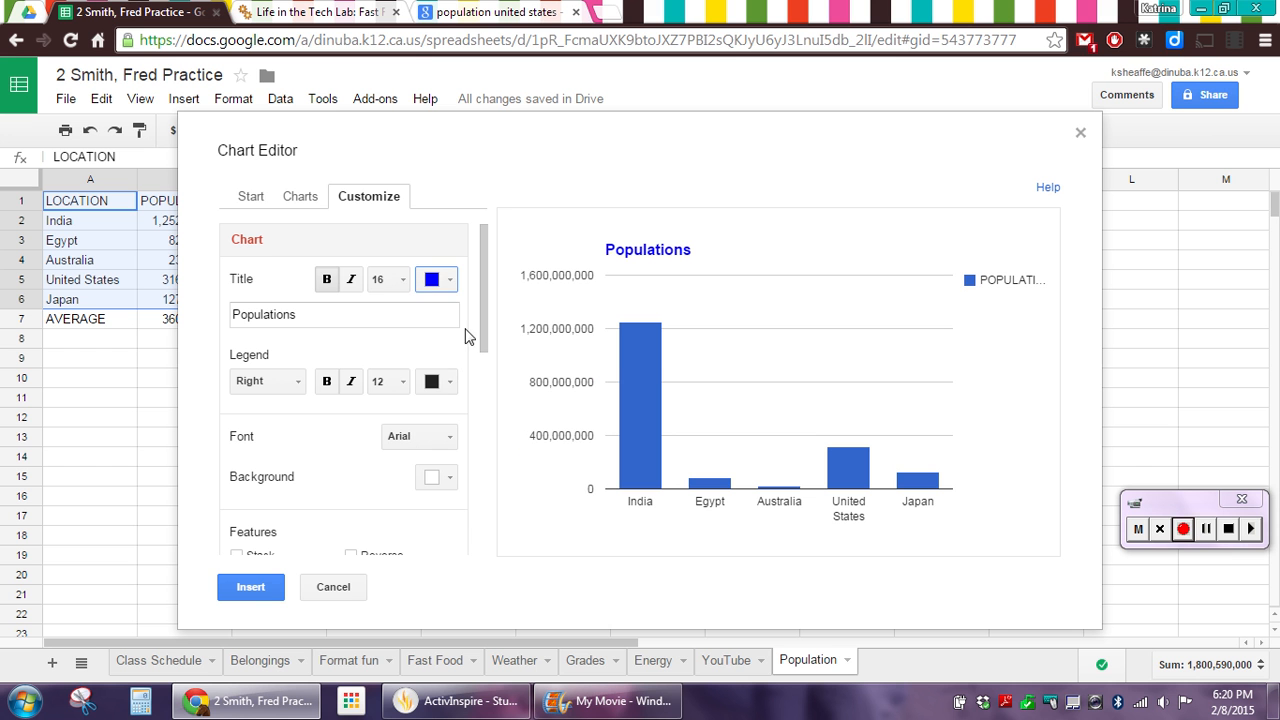
pyautogui.click(405, 289)
pyautogui.click(389, 437)
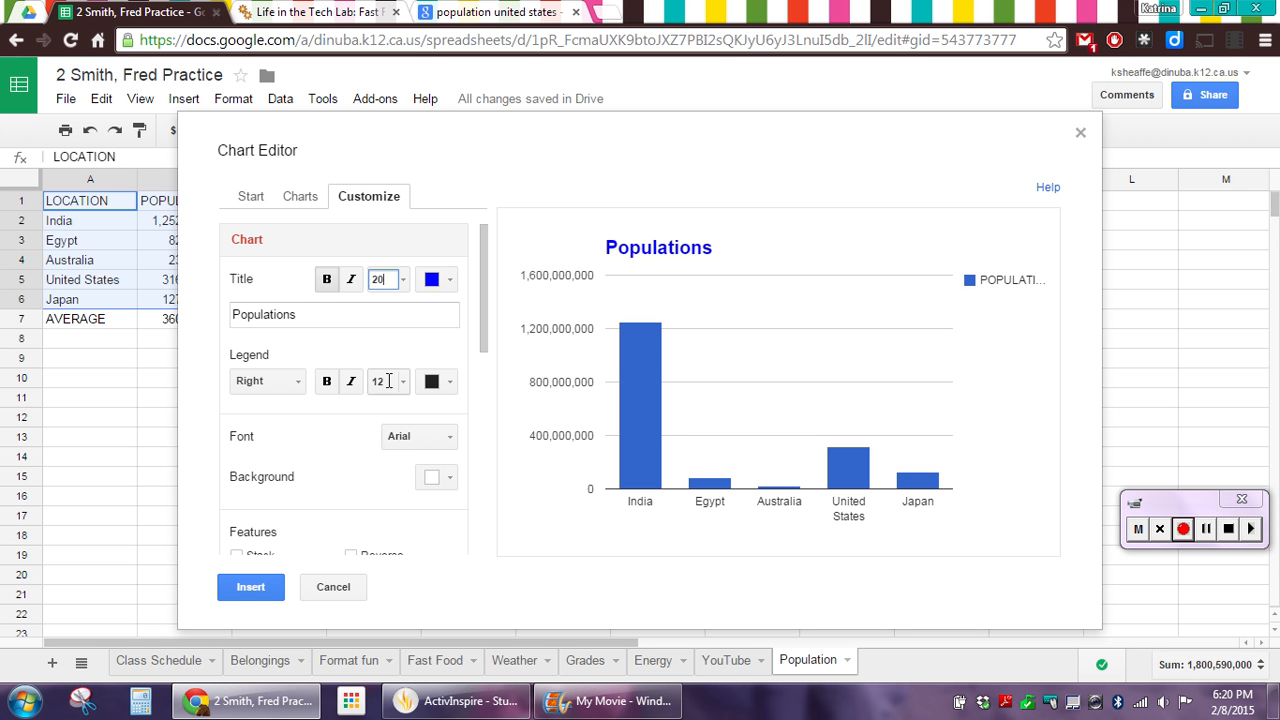
pyautogui.click(352, 280)
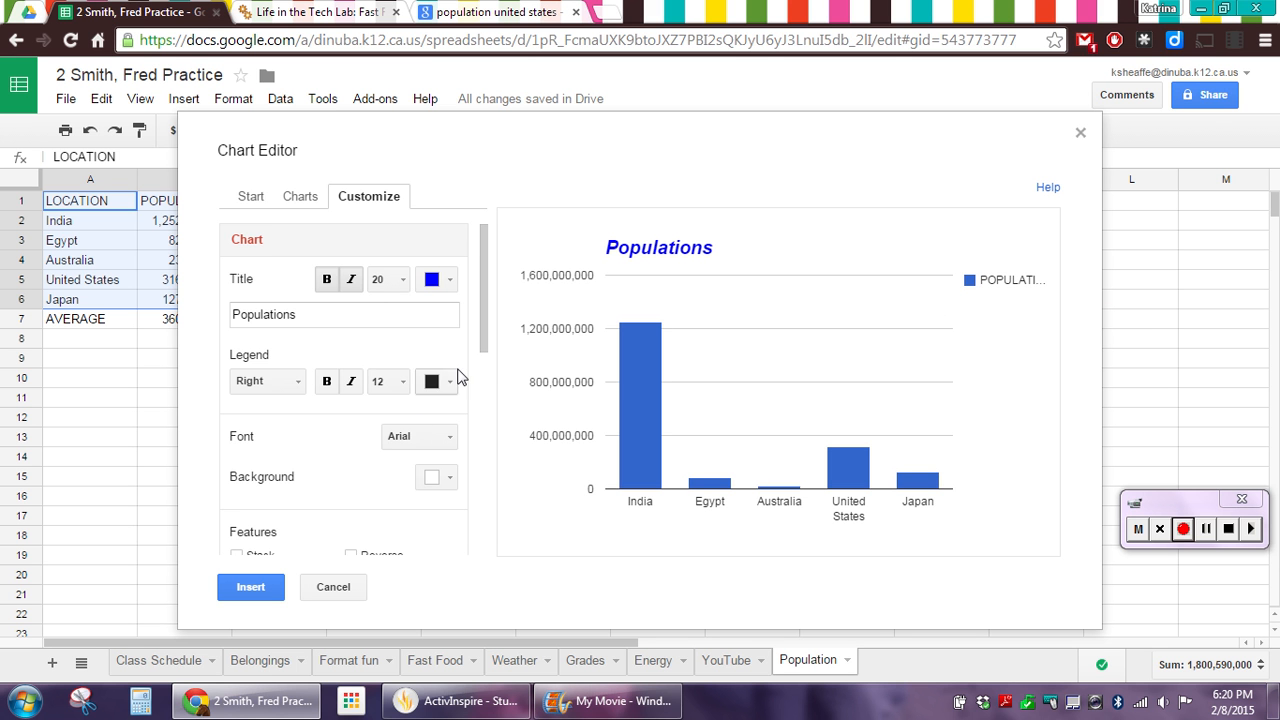
# Try the chart legend in the Bottom position, and set it to None to remove it.
pyautogui.moveTo(481, 345)
pyautogui.mouseDown()
pyautogui.moveTo(483, 403)
pyautogui.moveTo(494, 357)
pyautogui.mouseUp()
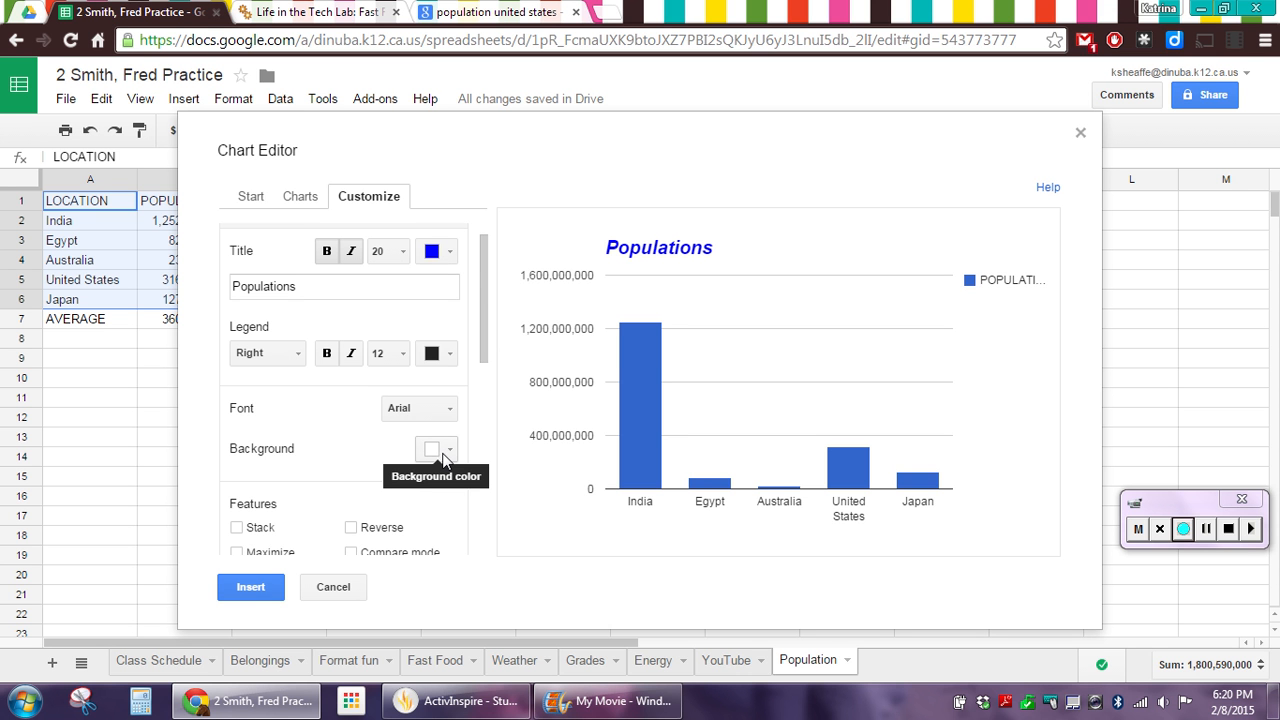
pyautogui.click(278, 355)
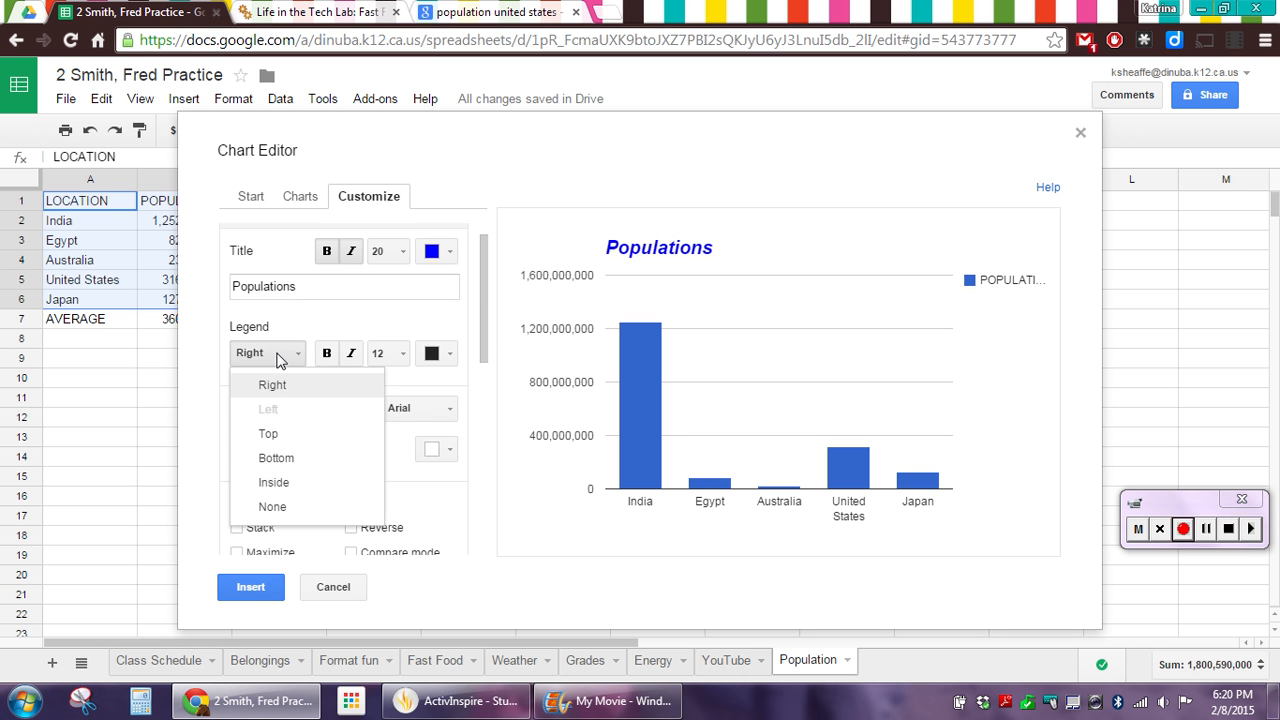
pyautogui.click(296, 465)
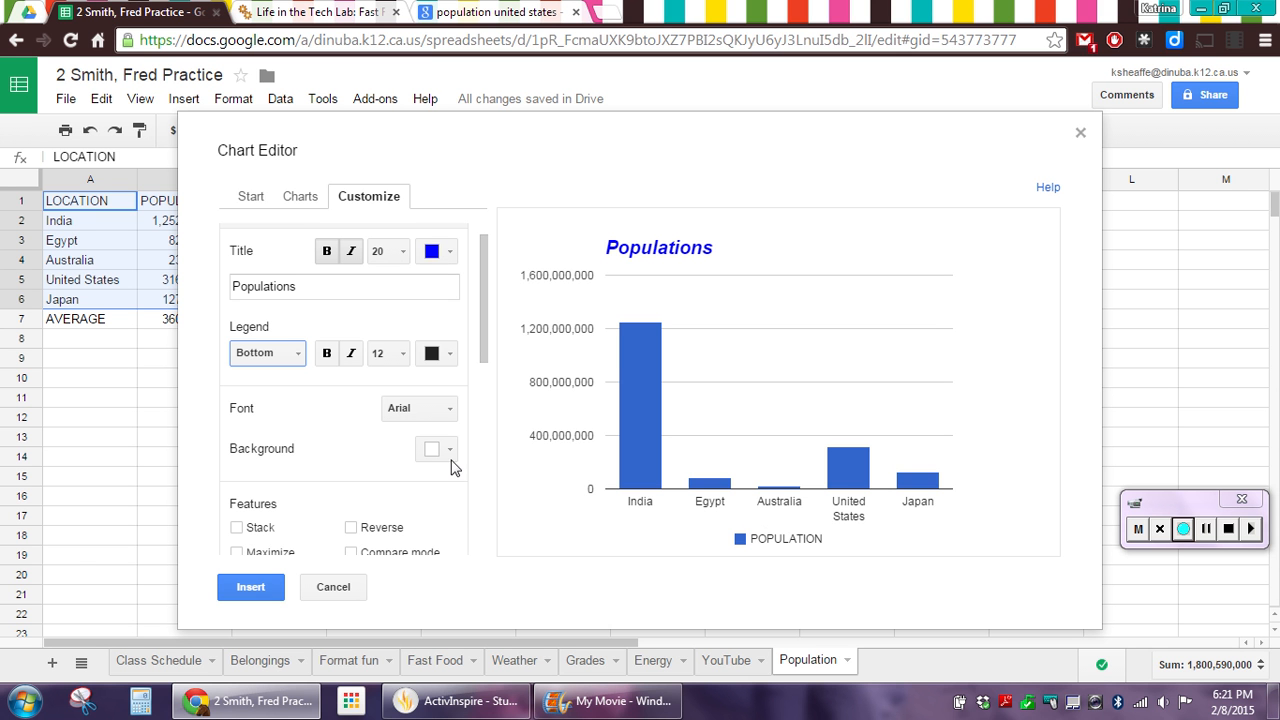
pyautogui.click(270, 359)
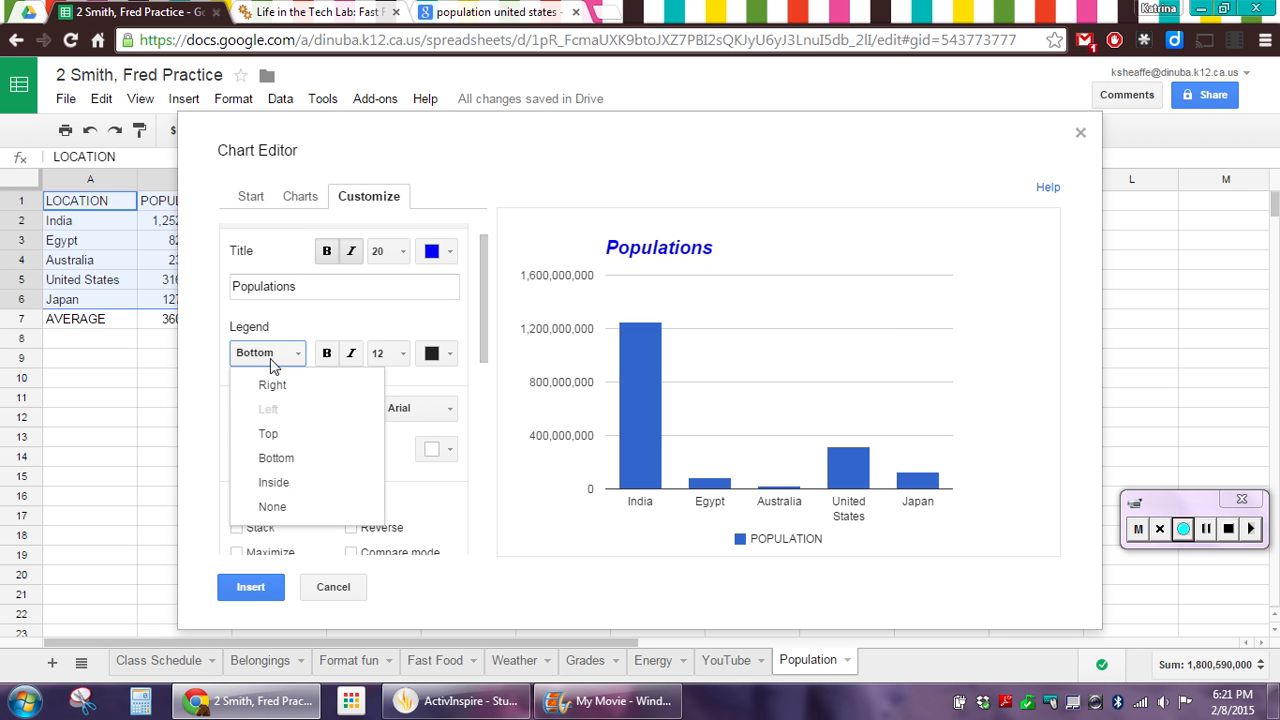
pyautogui.click(275, 505)
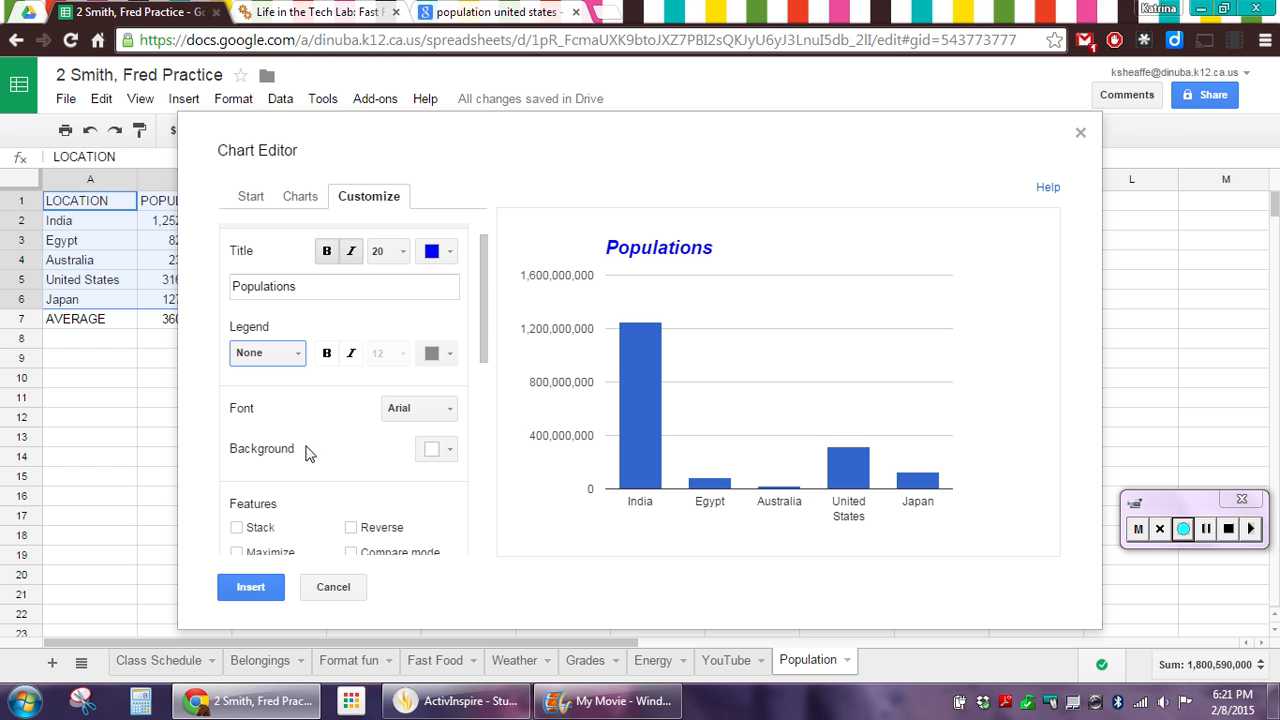
# Compare the Wide and Comic Sans MS chart fonts, keep Wide, and set the chart background to bright green.
pyautogui.moveTo(489, 360); pyautogui.dragTo(487, 393)
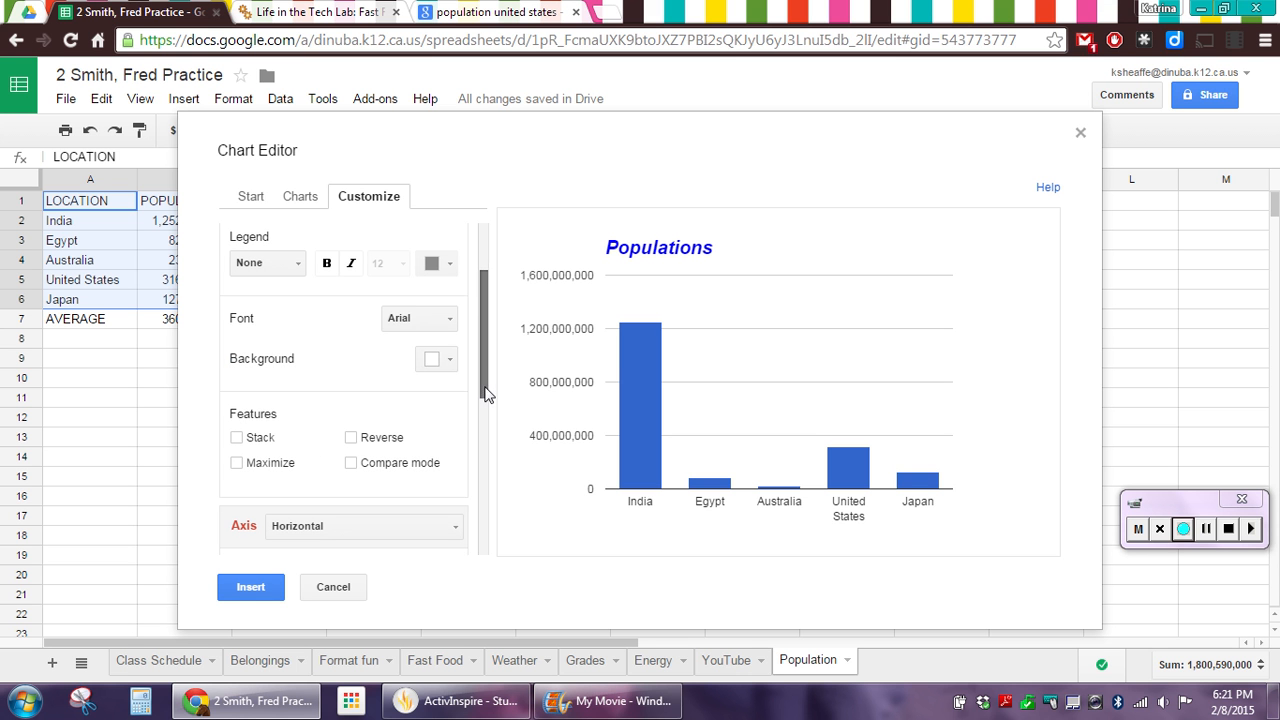
pyautogui.click(434, 322)
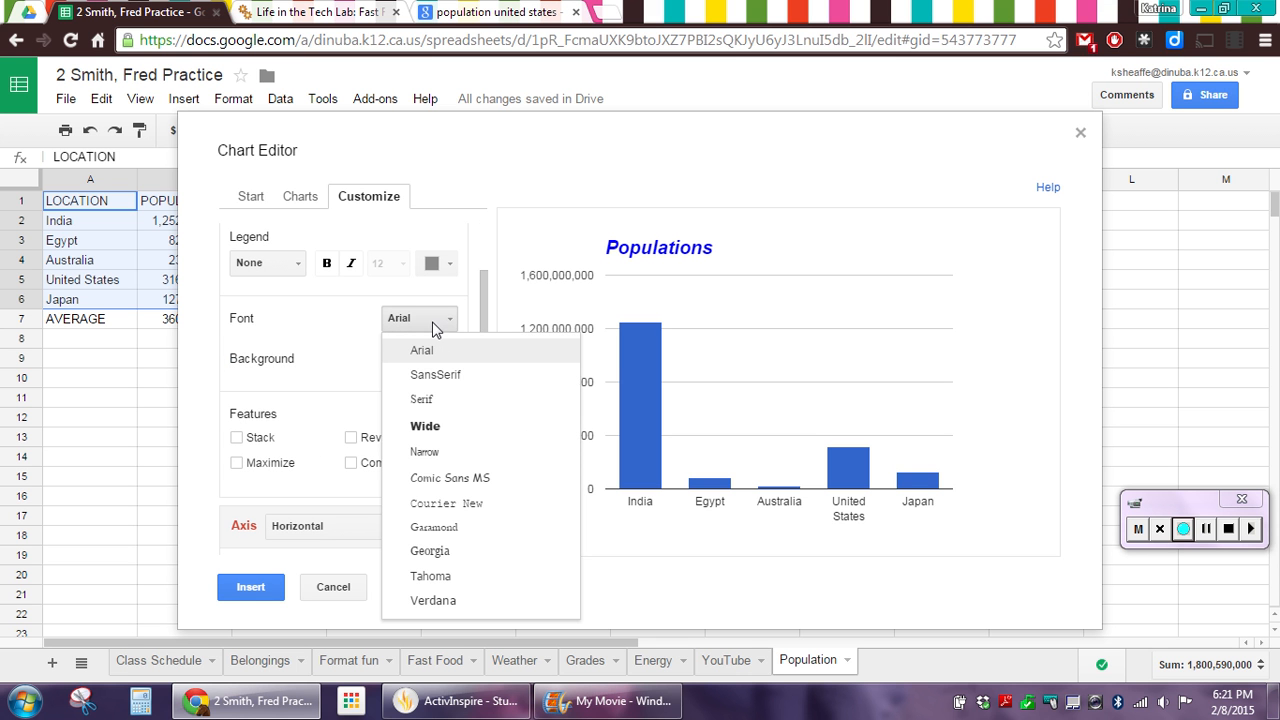
pyautogui.click(428, 428)
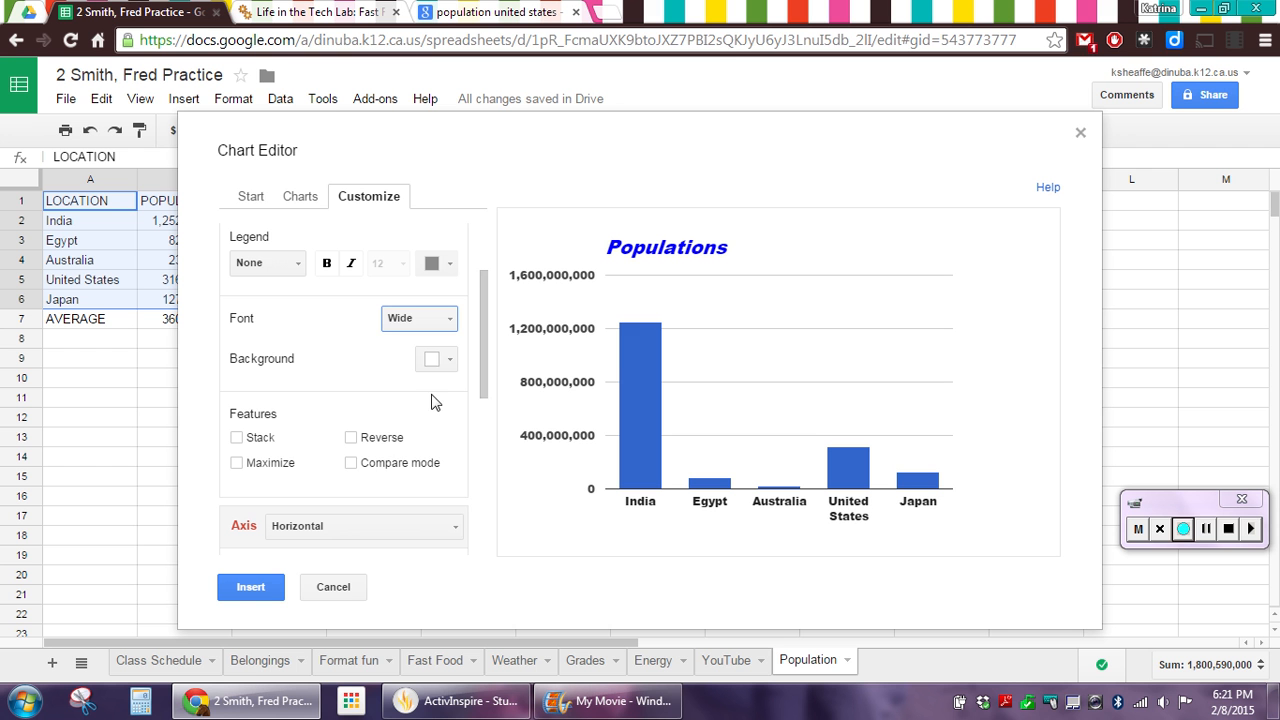
pyautogui.click(443, 320)
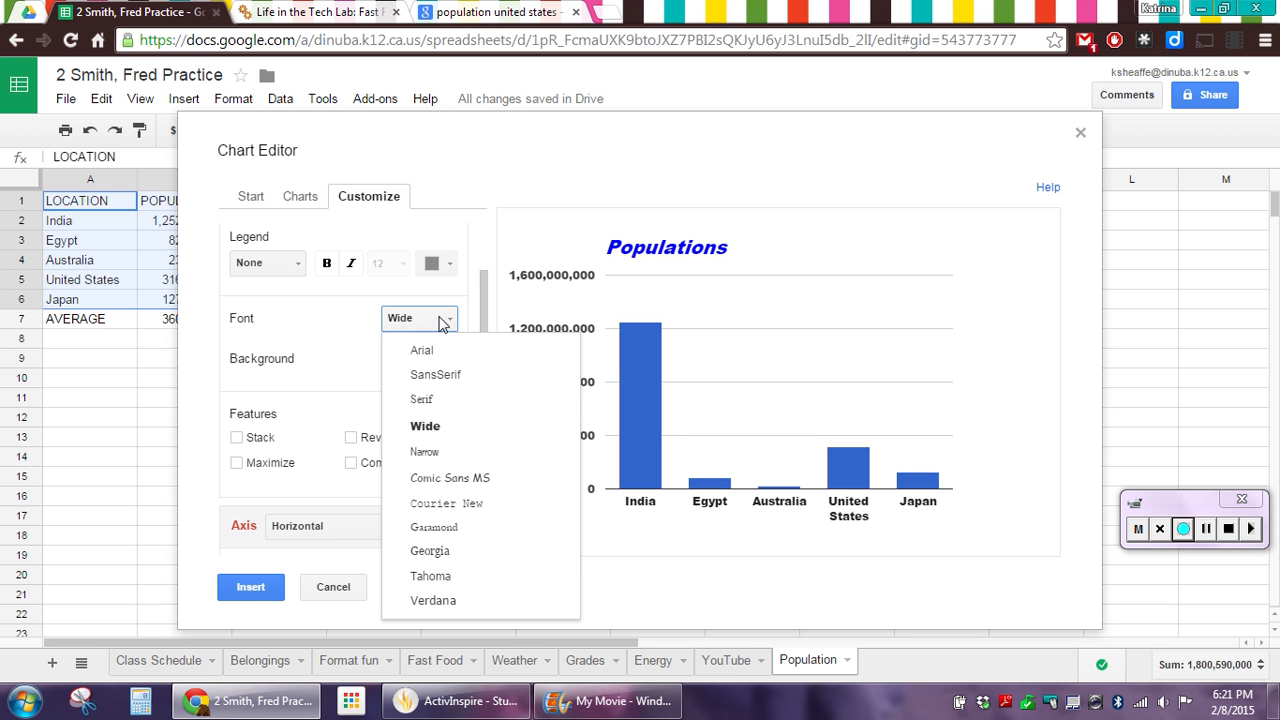
pyautogui.click(426, 484)
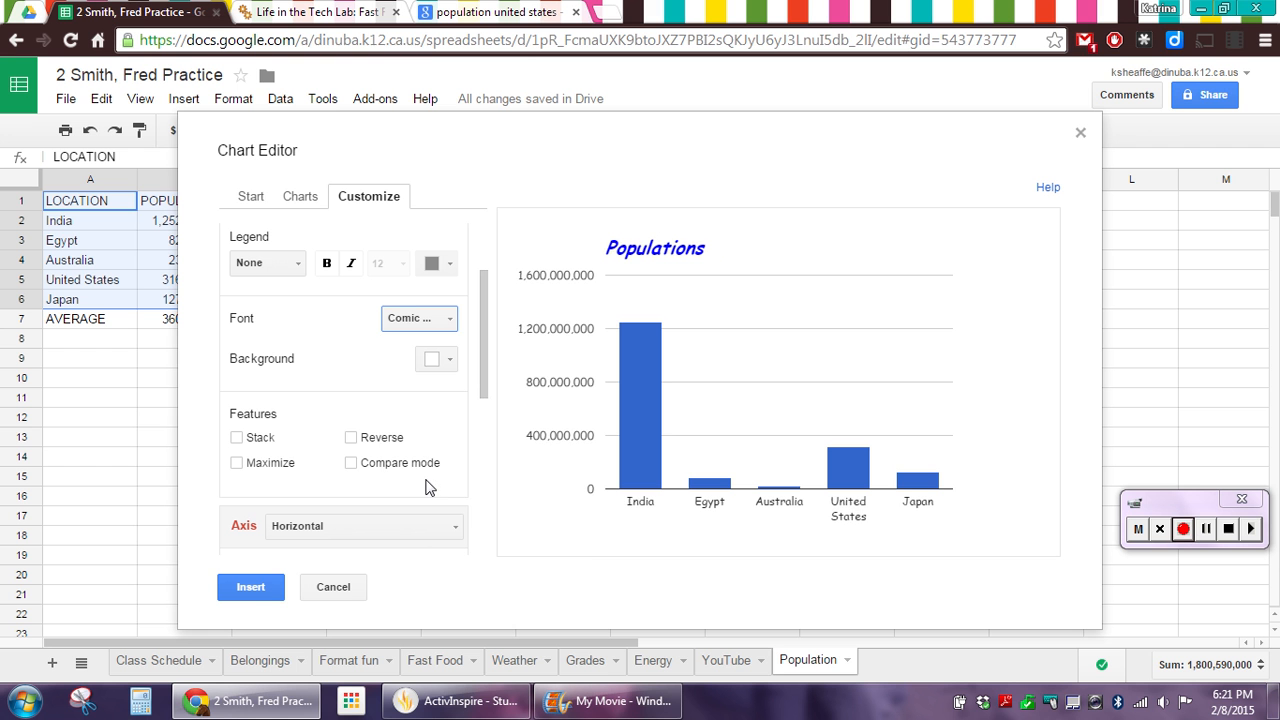
pyautogui.click(449, 320)
pyautogui.click(425, 427)
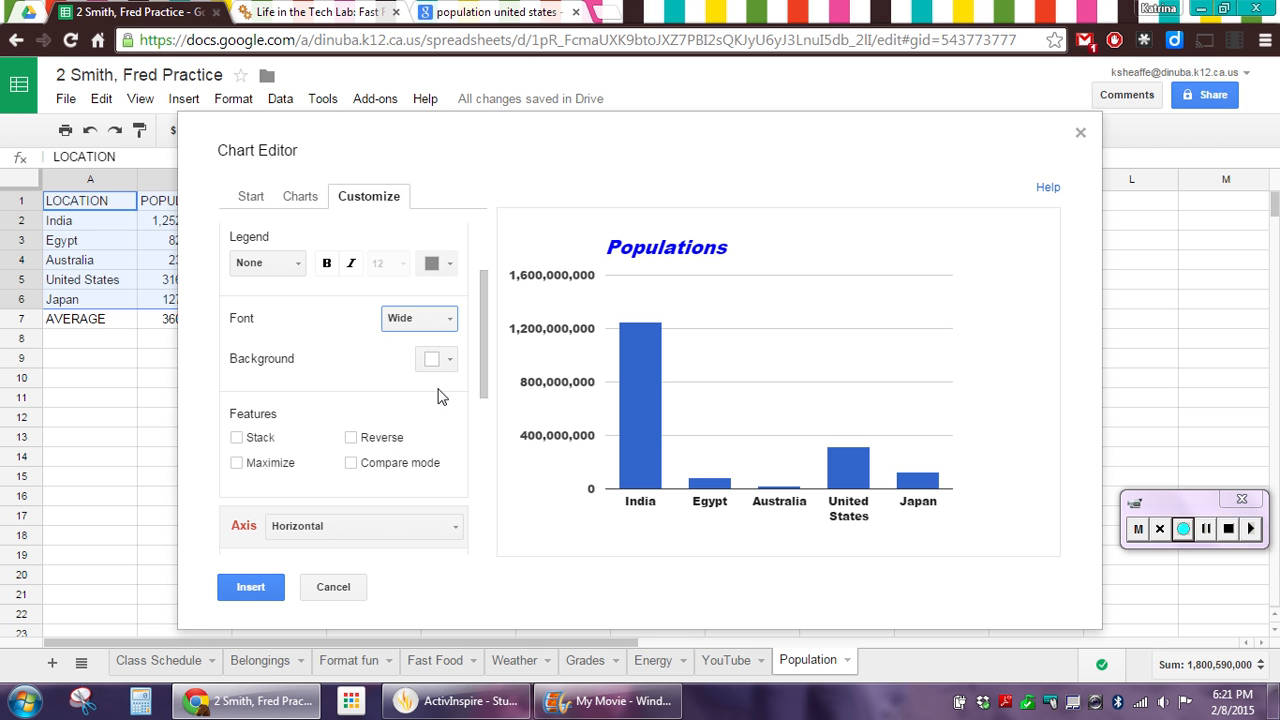
pyautogui.click(449, 361)
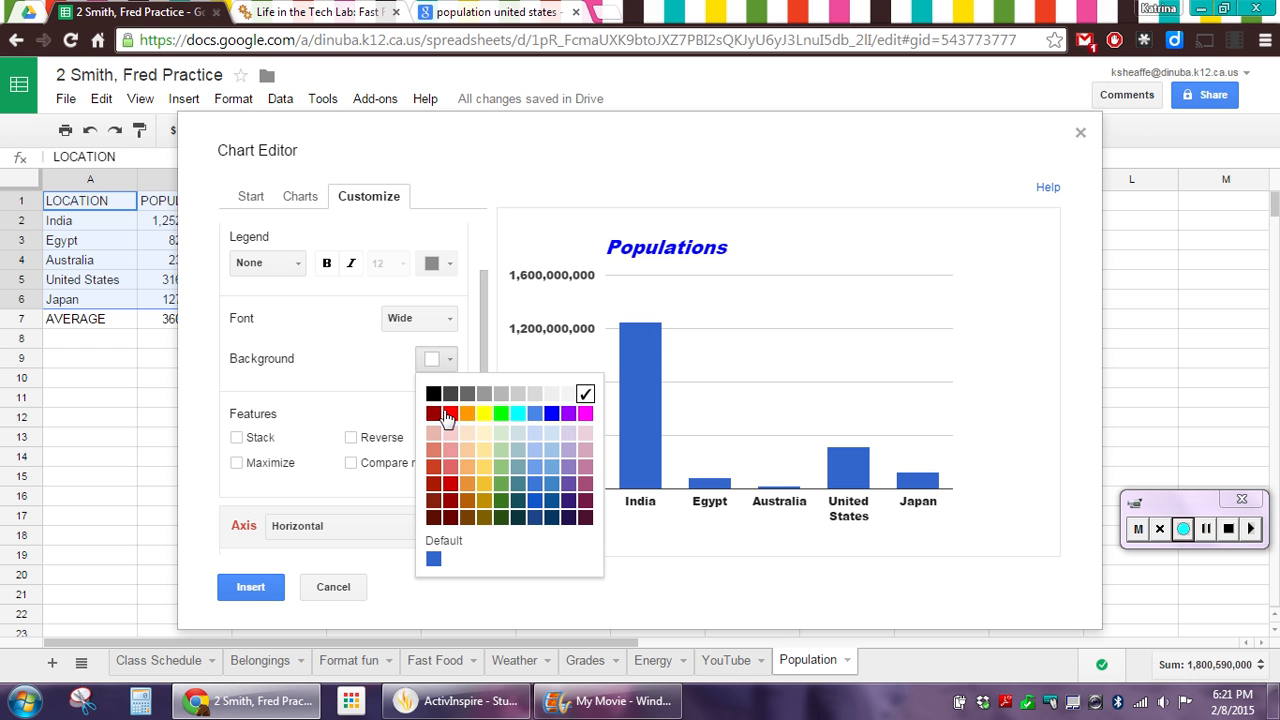
pyautogui.click(501, 413)
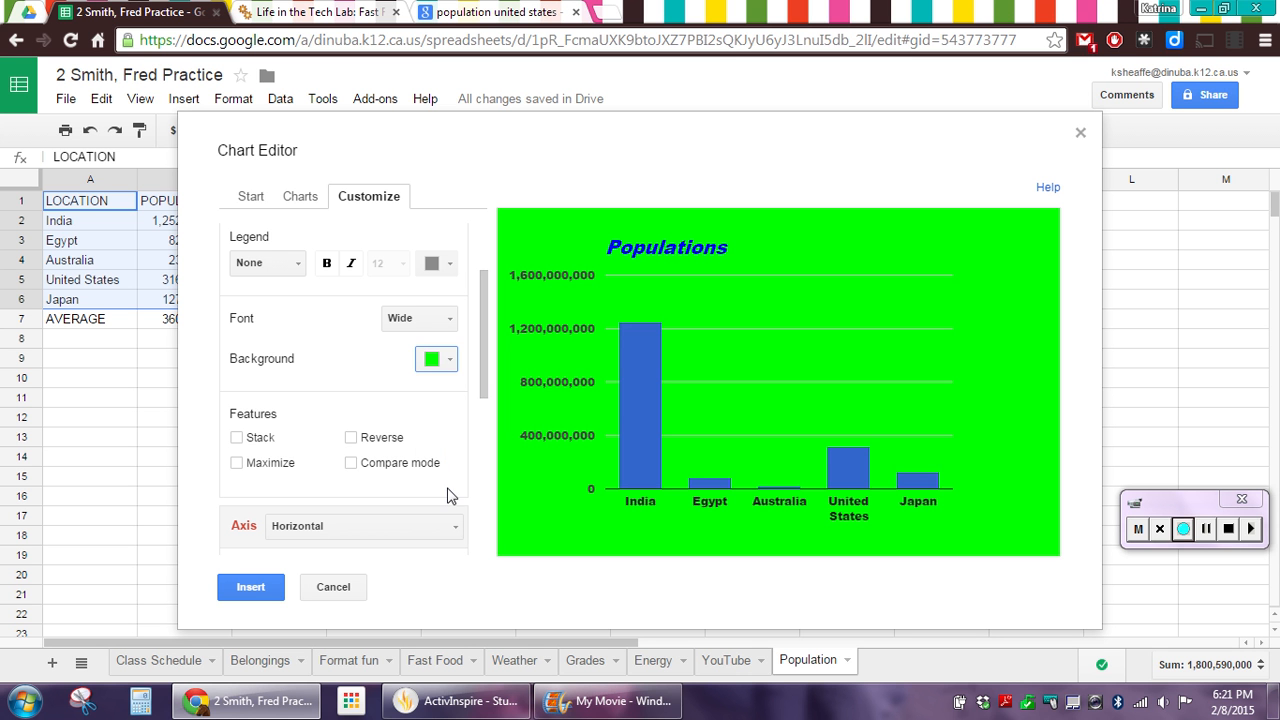
# Title the chart's horizontal axis Location.
pyautogui.scroll(-1, 402, 481)
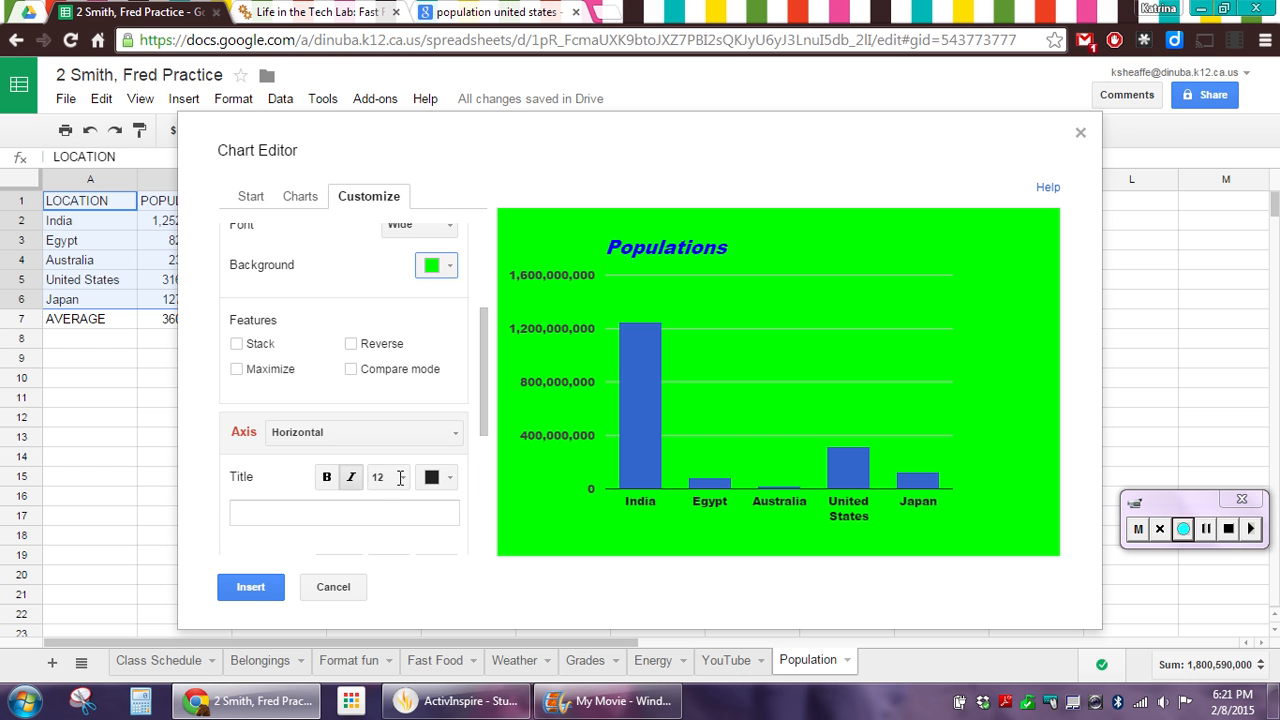
pyautogui.scroll(-1, 390, 480)
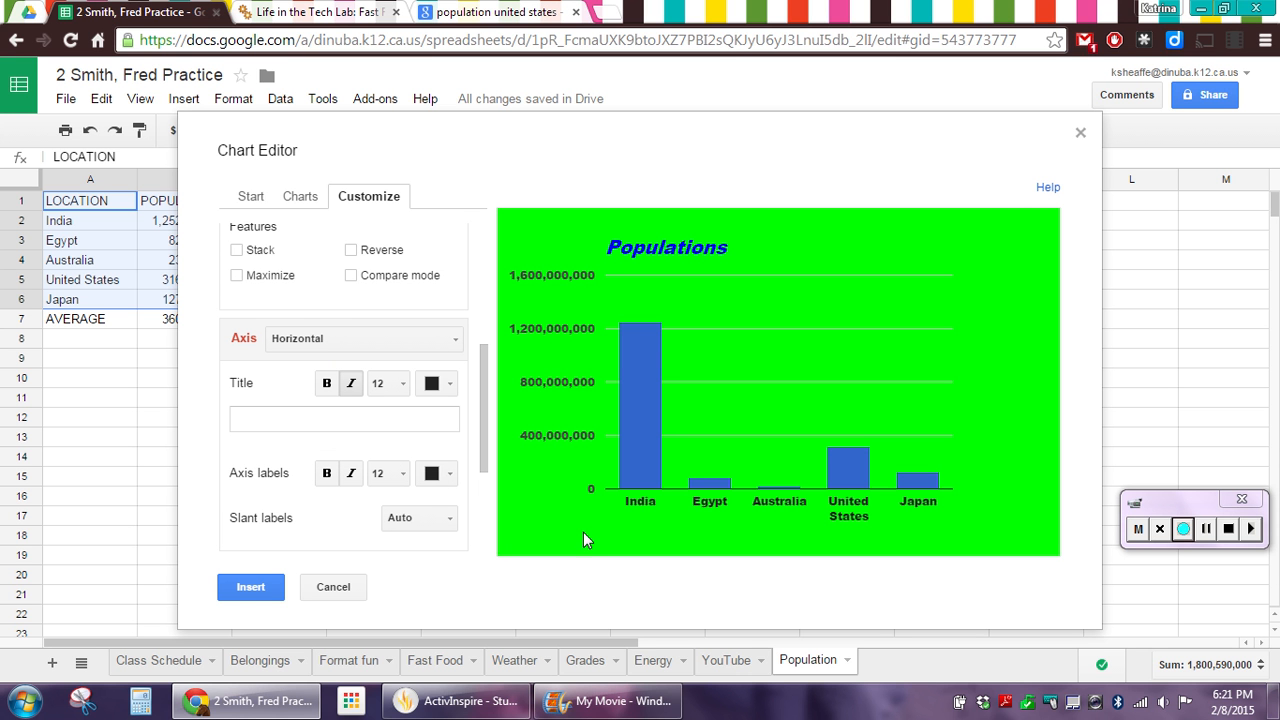
pyautogui.click(295, 417)
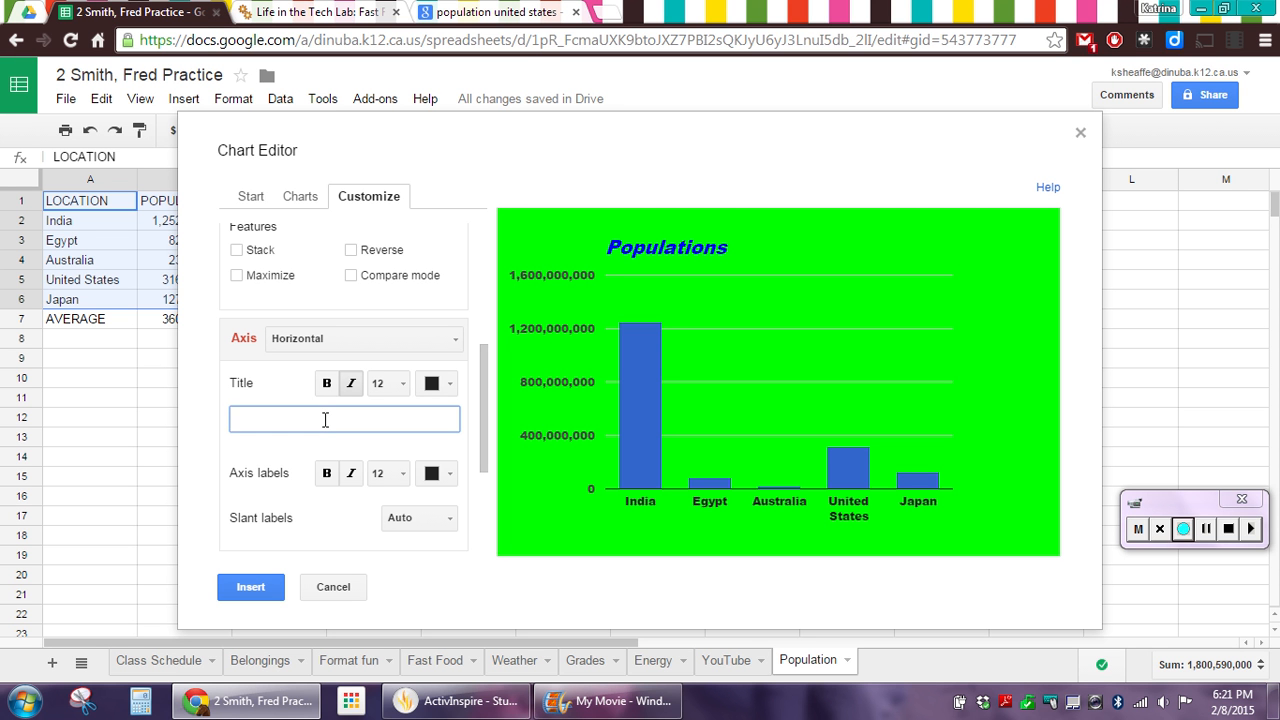
pyautogui.write('Location')
# Try a 30° slant on the horizontal axis labels, and return the slant to Auto.
pyautogui.moveTo(486, 457); pyautogui.dragTo(481, 526)
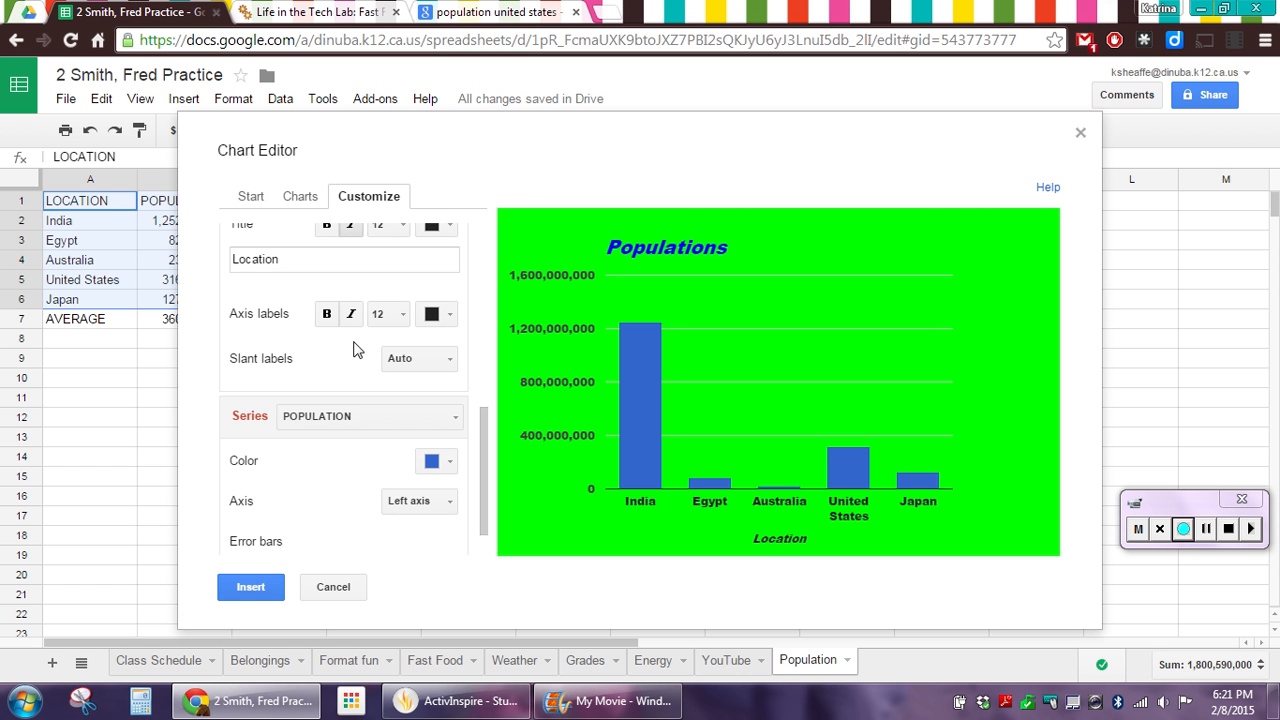
pyautogui.click(415, 362)
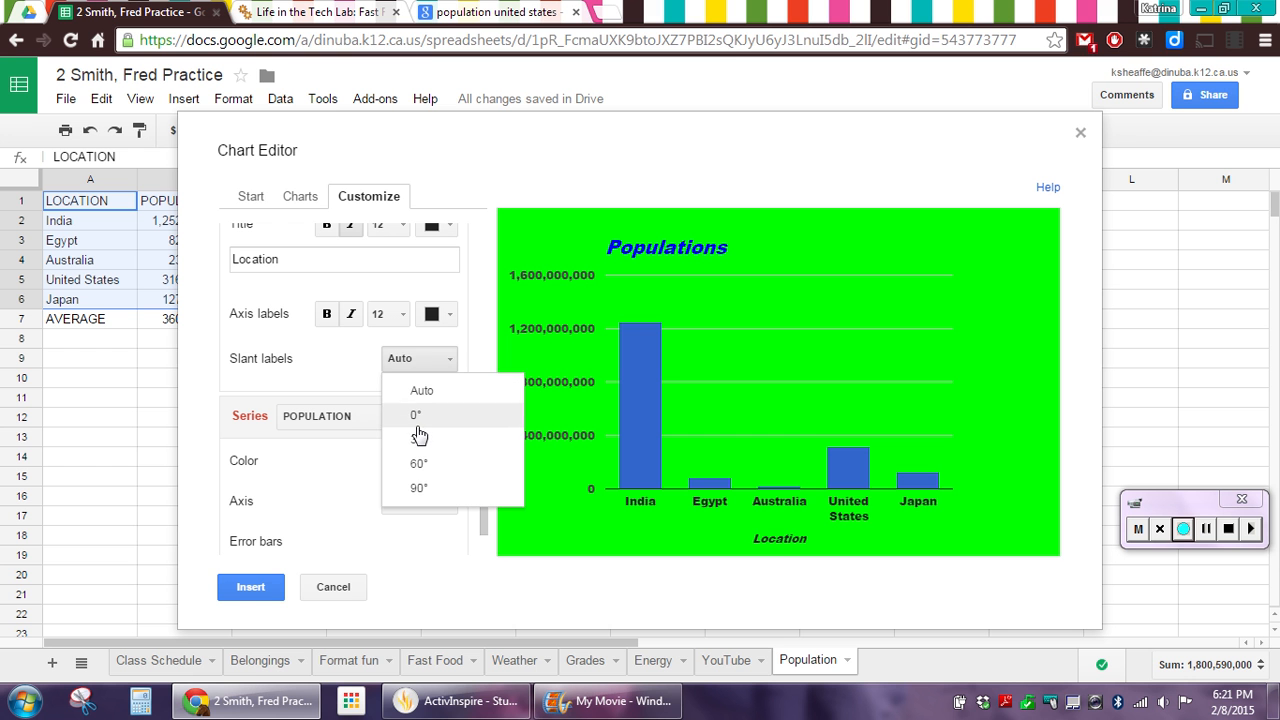
pyautogui.click(419, 440)
pyautogui.click(432, 362)
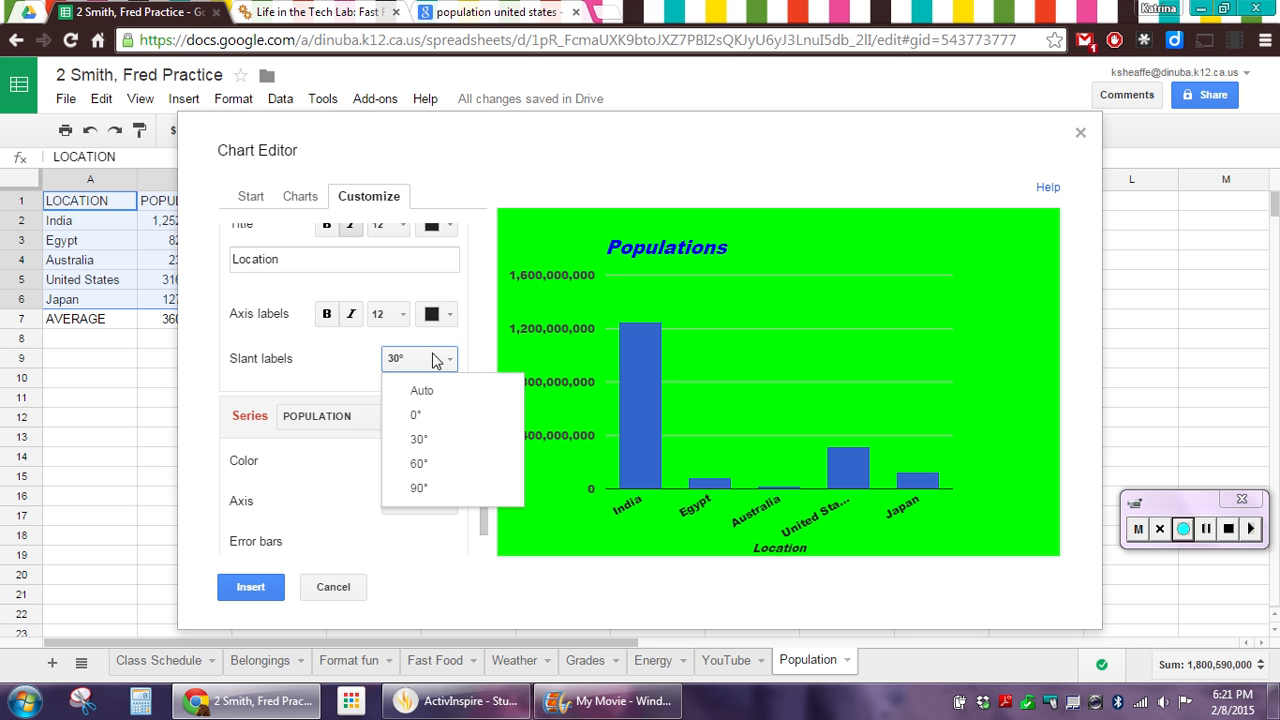
pyautogui.click(431, 391)
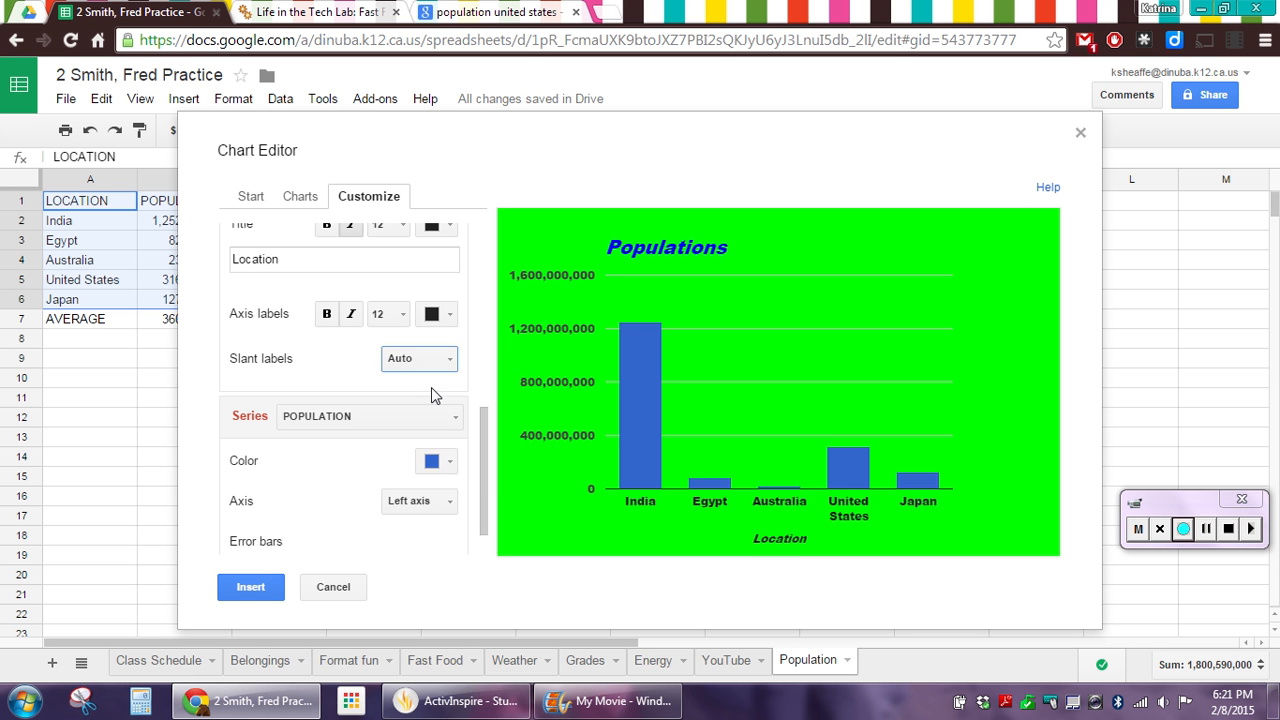
# Set the POPULATION series color to bright magenta.
pyautogui.moveTo(487, 456); pyautogui.dragTo(478, 473)
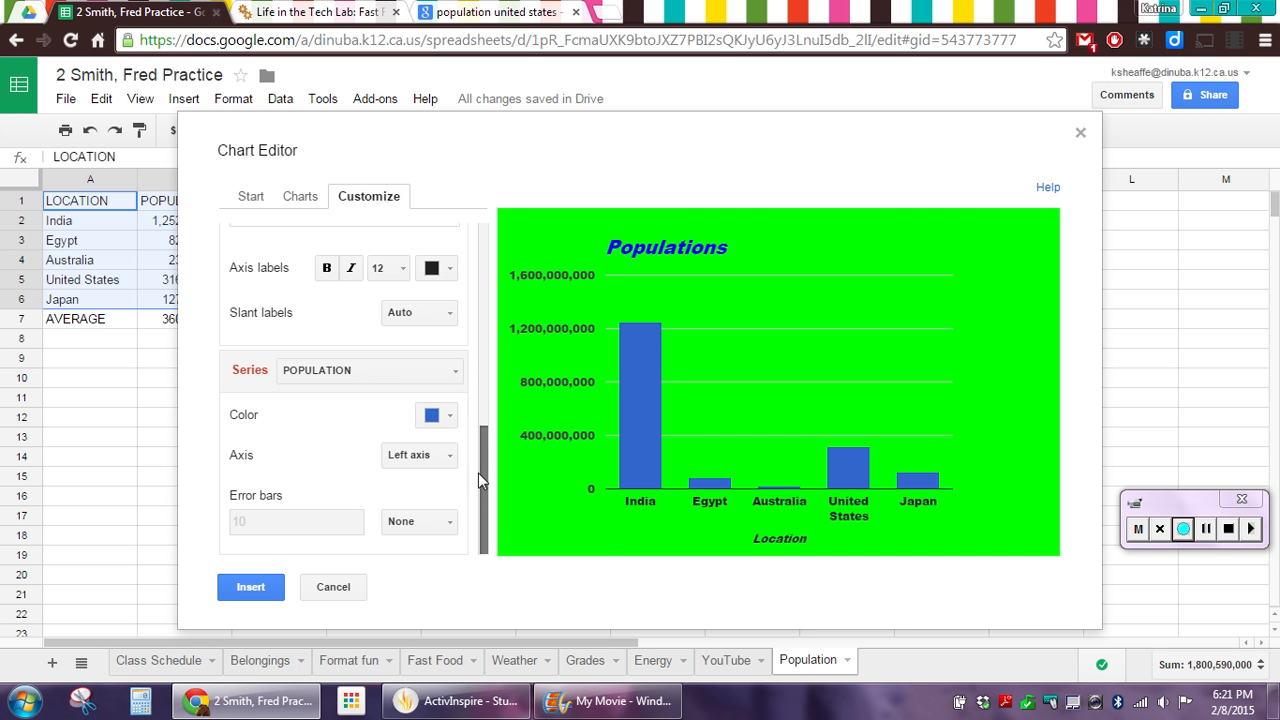
pyautogui.click(438, 418)
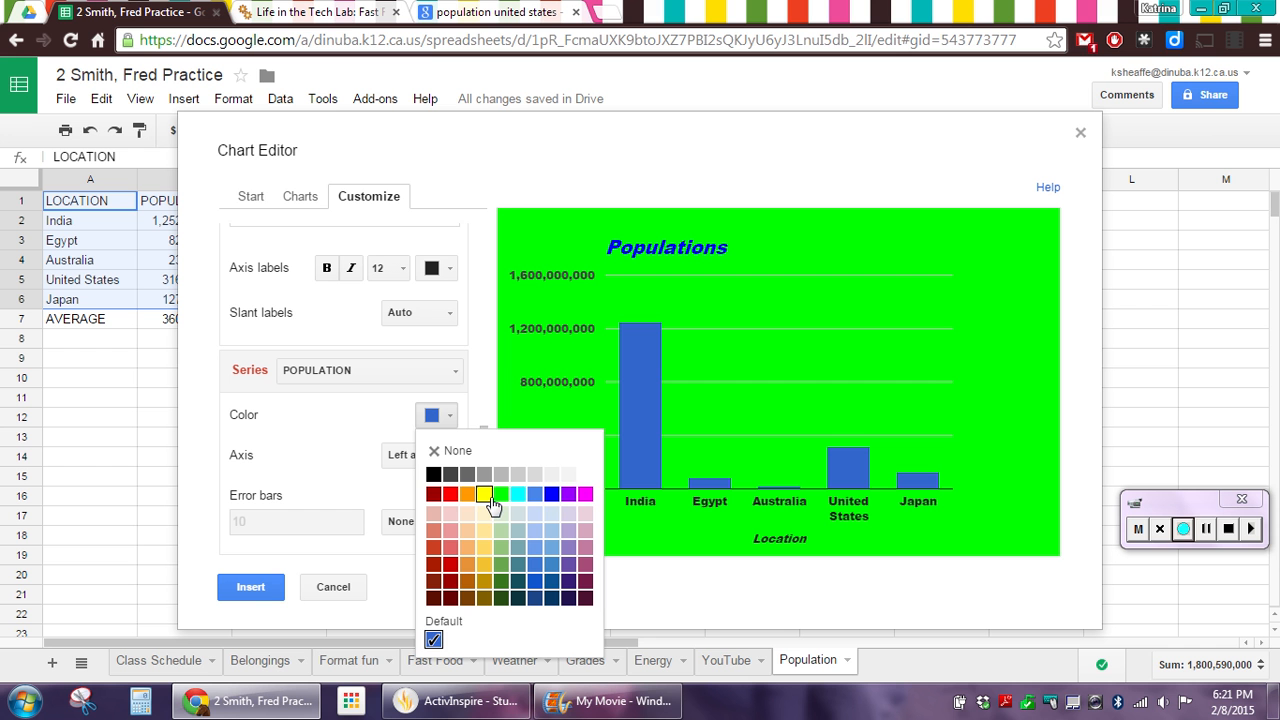
pyautogui.click(584, 494)
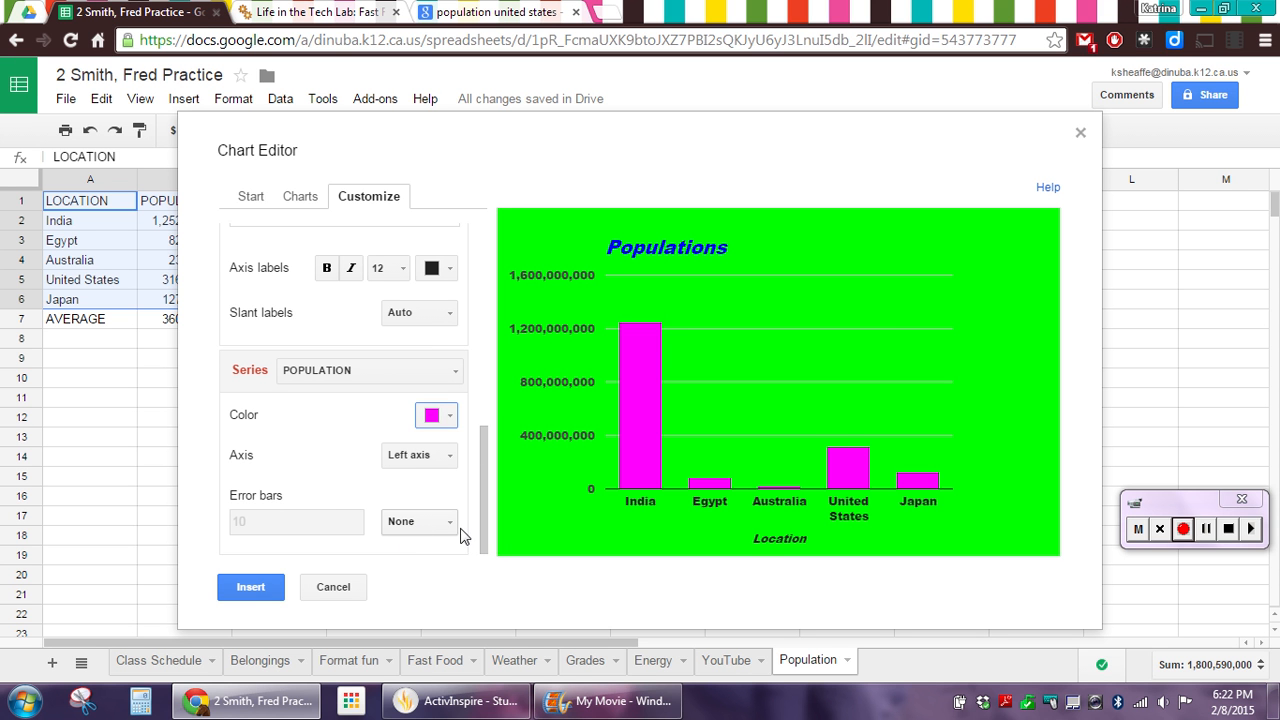
# Insert the customized chart into the Population sheet, move it beside the data so columns A and B are uncovered, and deselect it.
pyautogui.moveTo(484, 473); pyautogui.dragTo(484, 515)
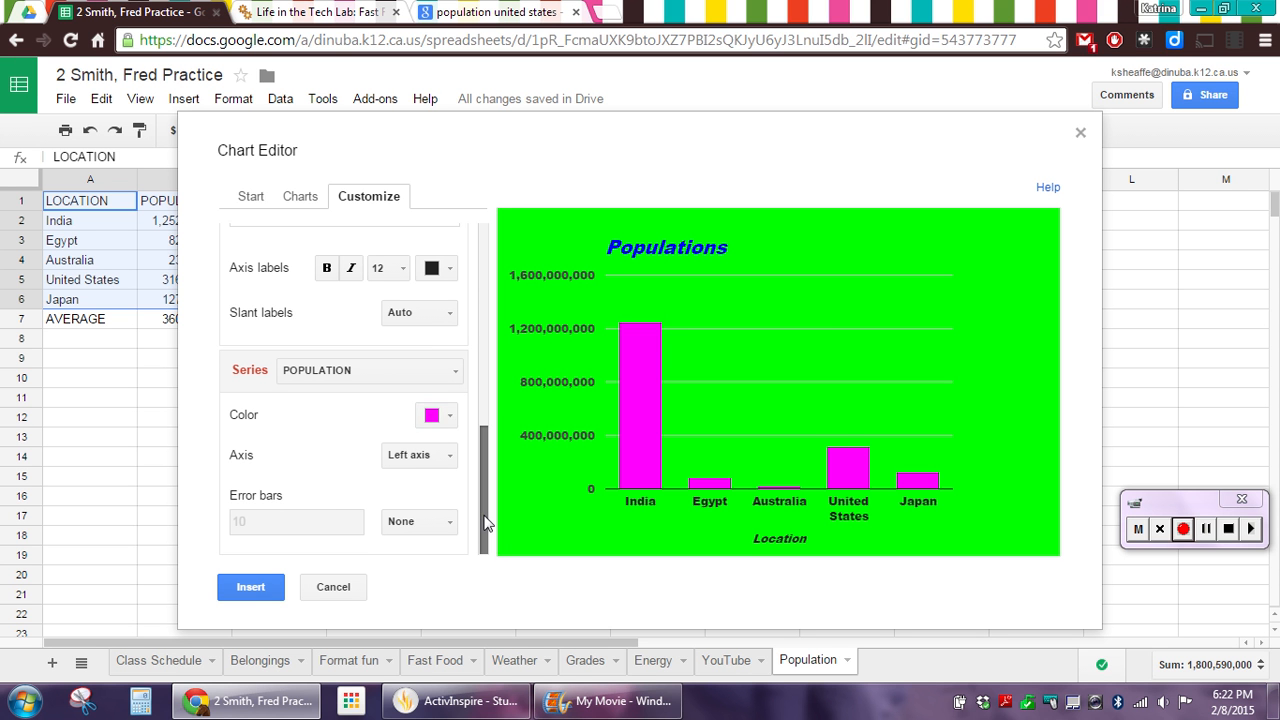
pyautogui.click(256, 594)
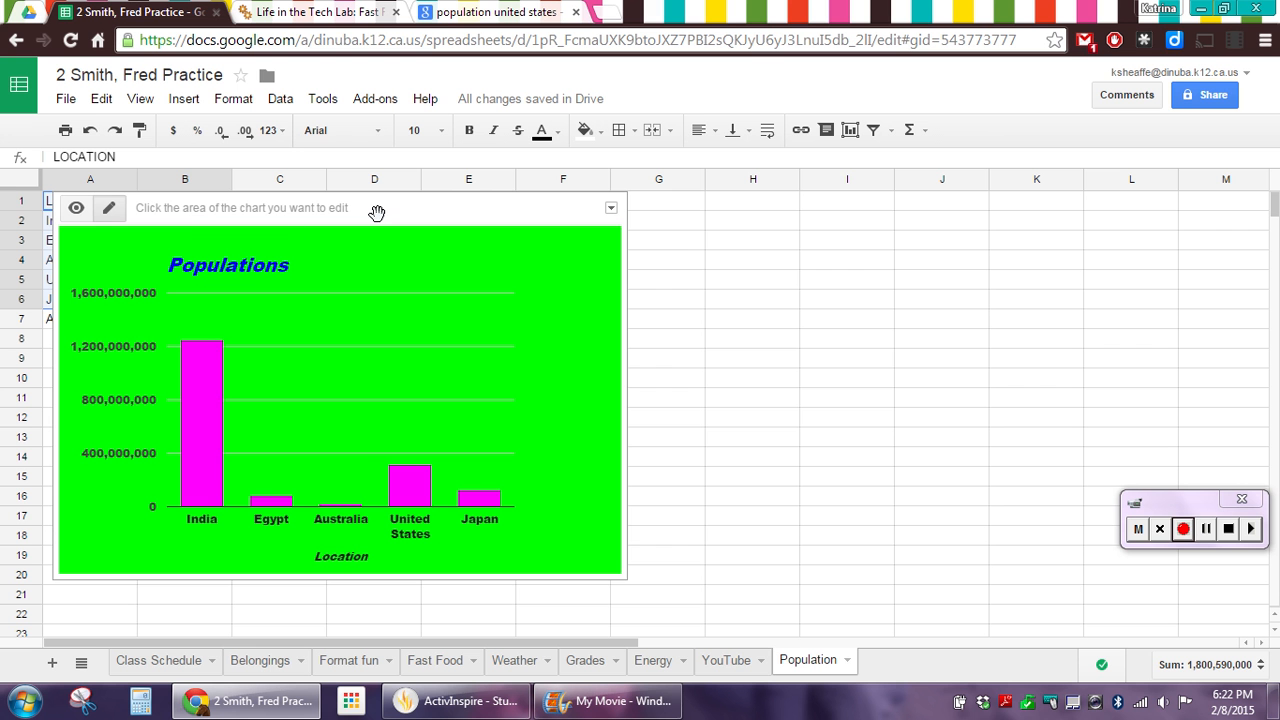
pyautogui.moveTo(377, 213); pyautogui.dragTo(607, 203)
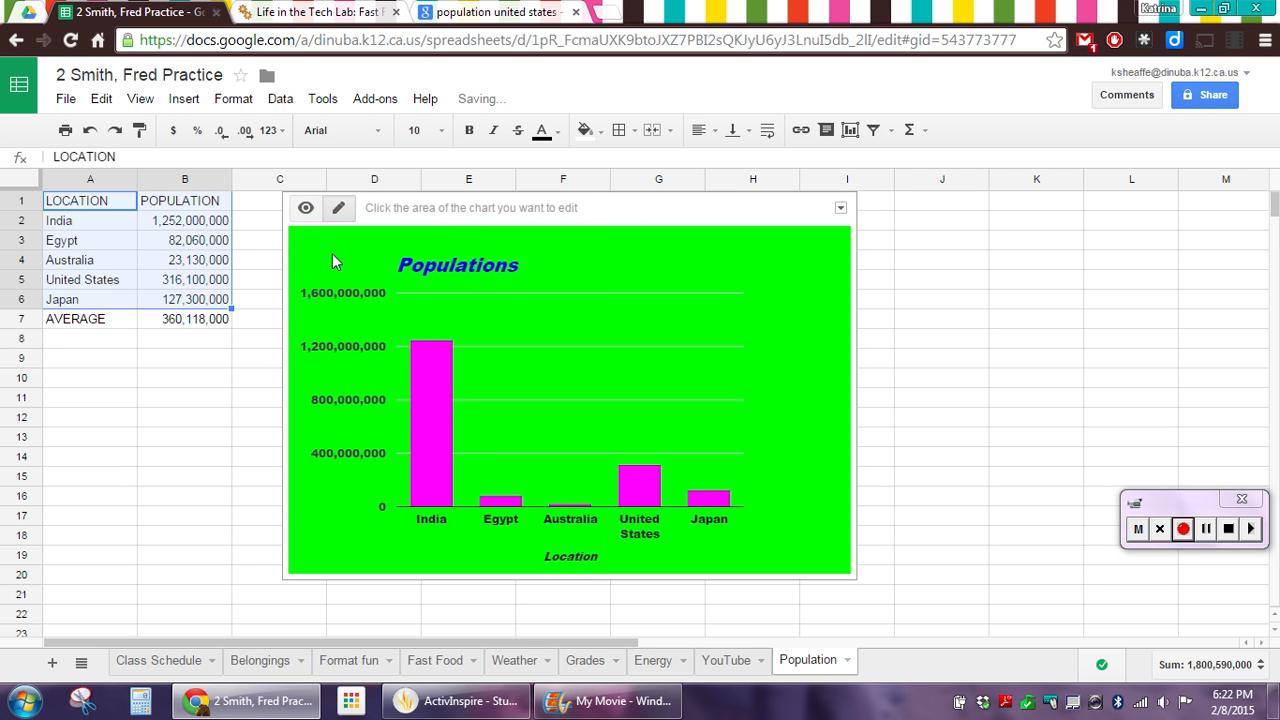
pyautogui.click(125, 242)
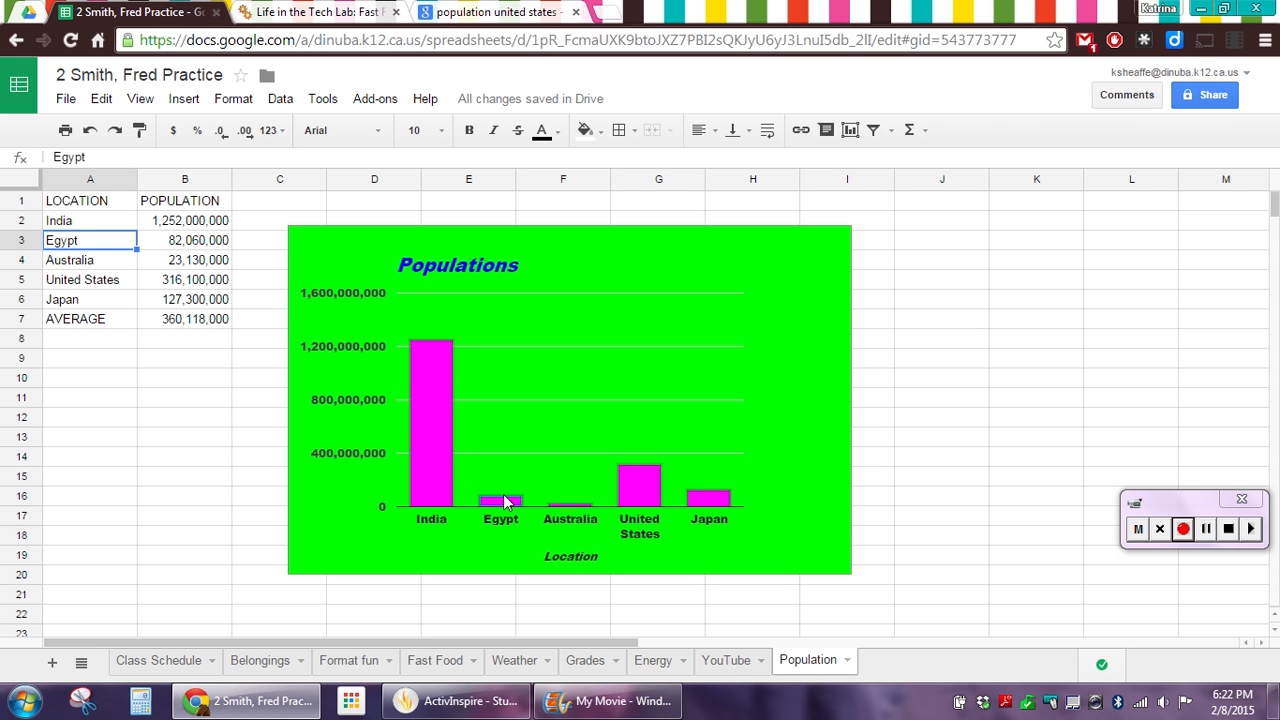
# Change the inserted chart's title to Random Populations.
pyautogui.doubleClick(468, 268)
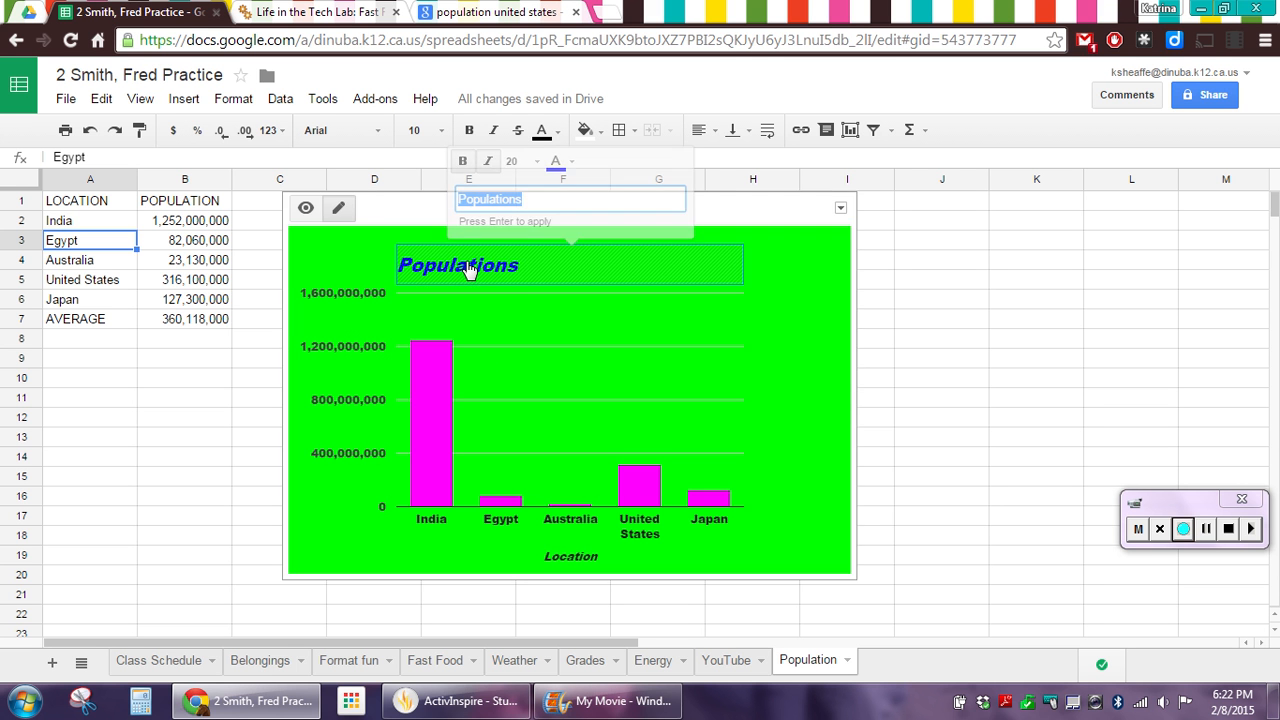
pyautogui.click(472, 198)
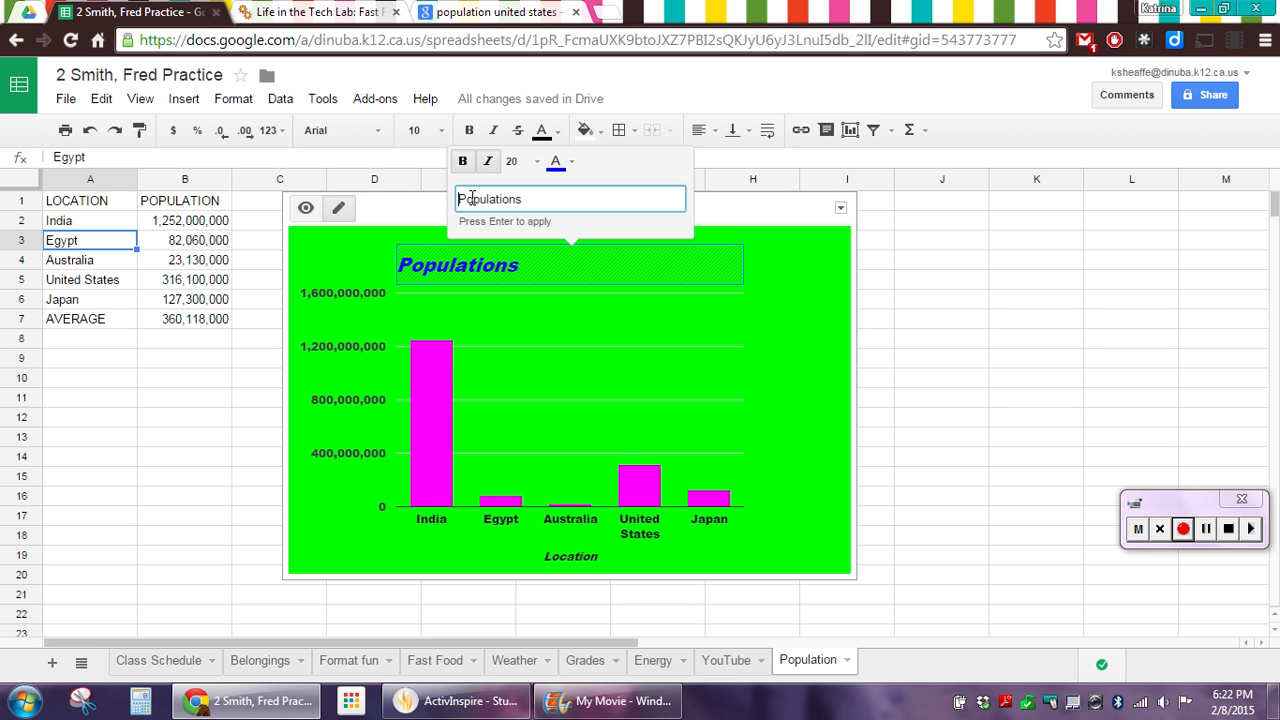
pyautogui.write('Random')
pyautogui.press('Return')
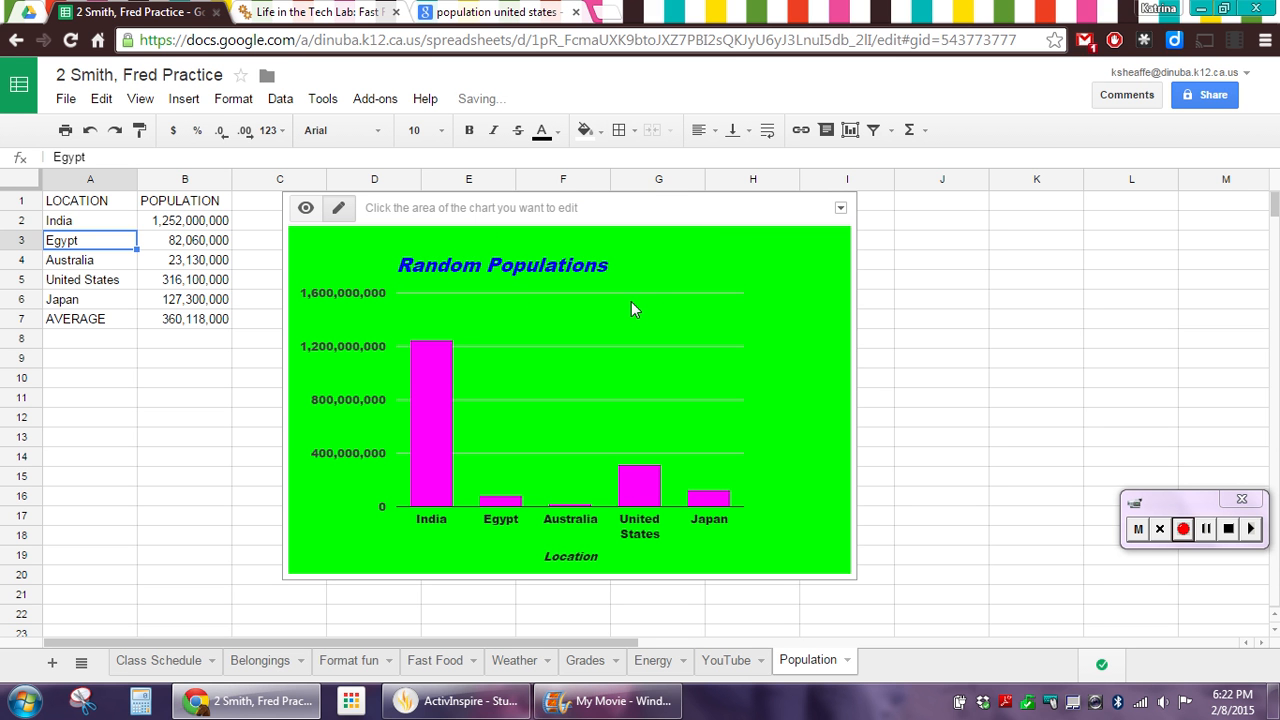
# Change the chart's horizontal axis title to Locations Selected.
pyautogui.click(571, 568)
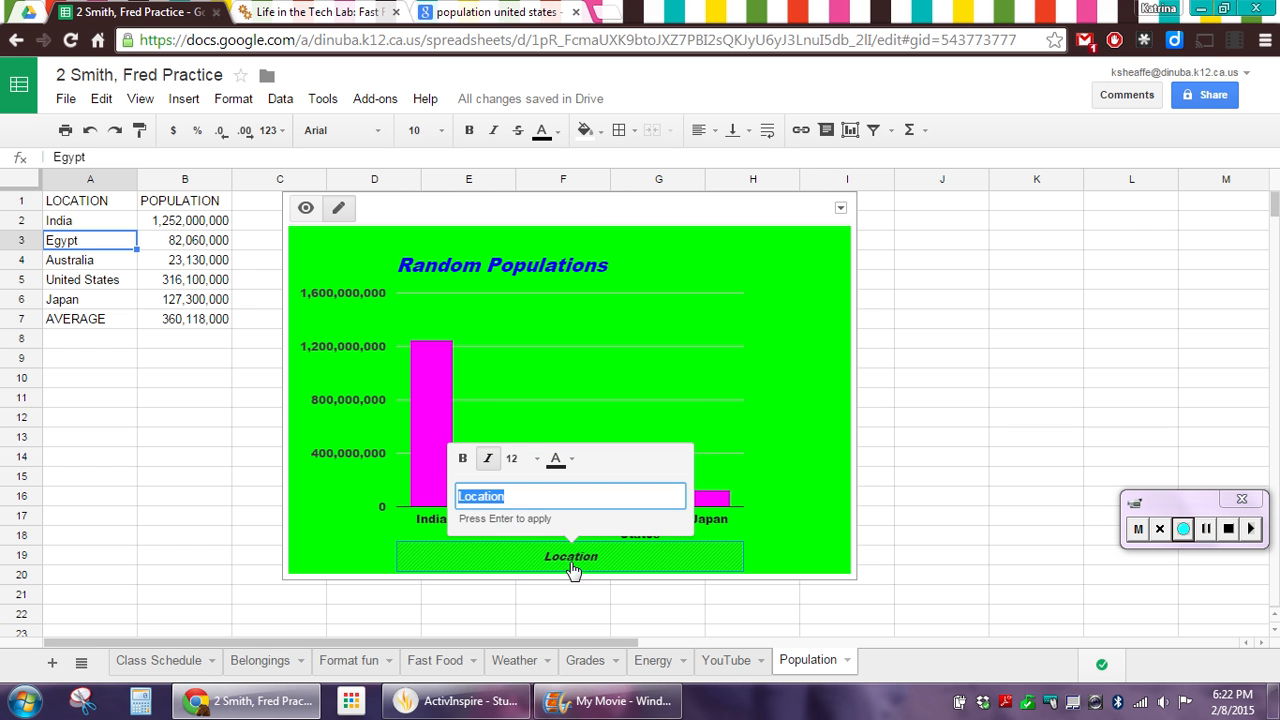
pyautogui.click(548, 500)
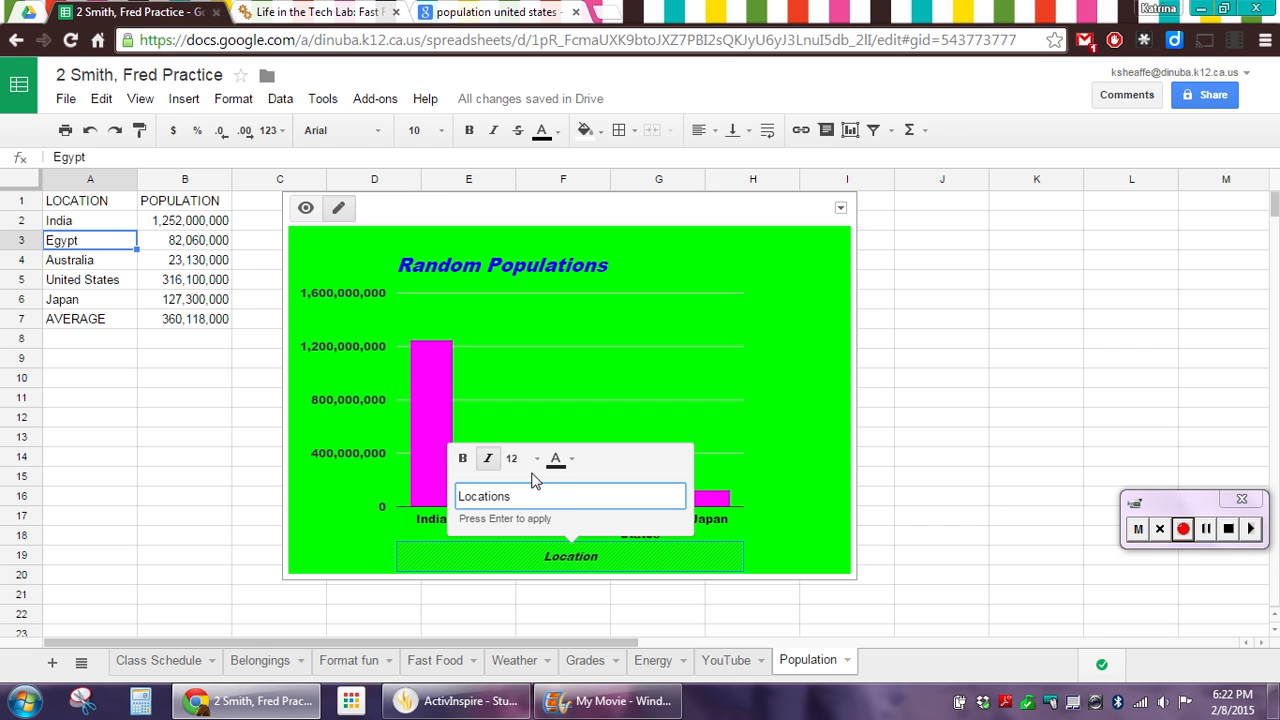
pyautogui.write('s Selected')
pyautogui.press('Return')
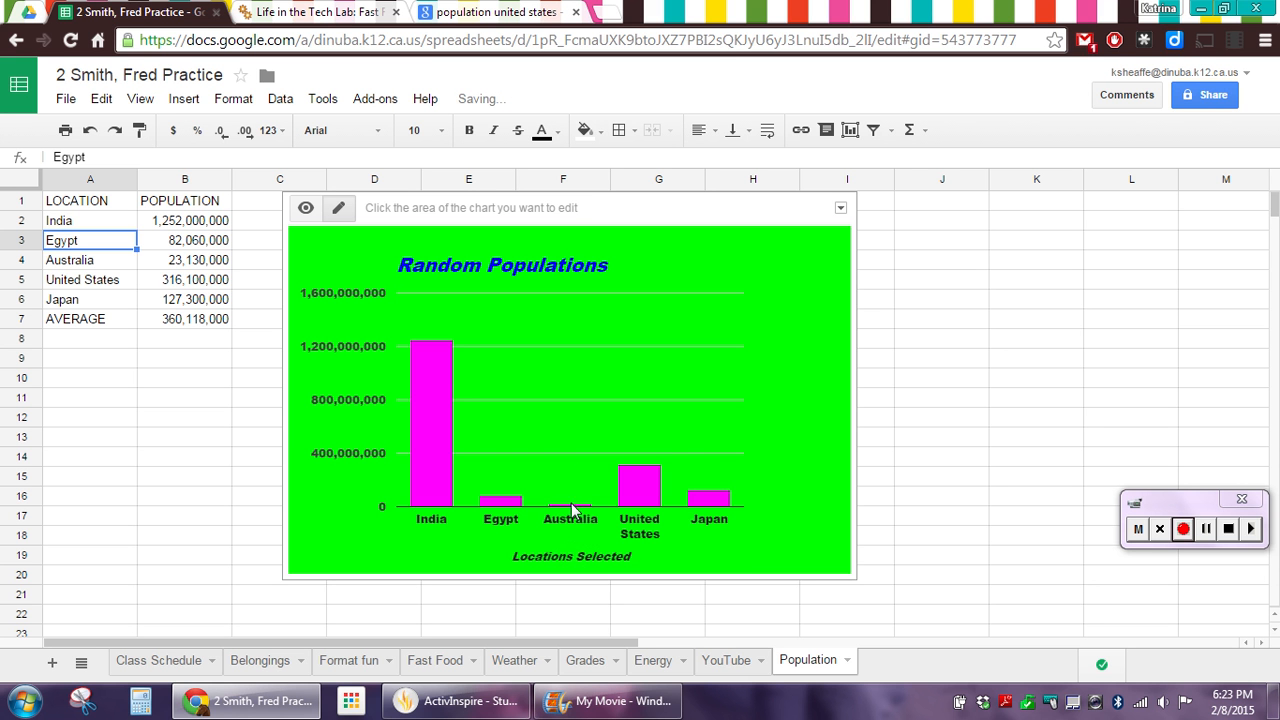
# Set the text color of the chart's horizontal axis title to a medium blue.
pyautogui.click(567, 556)
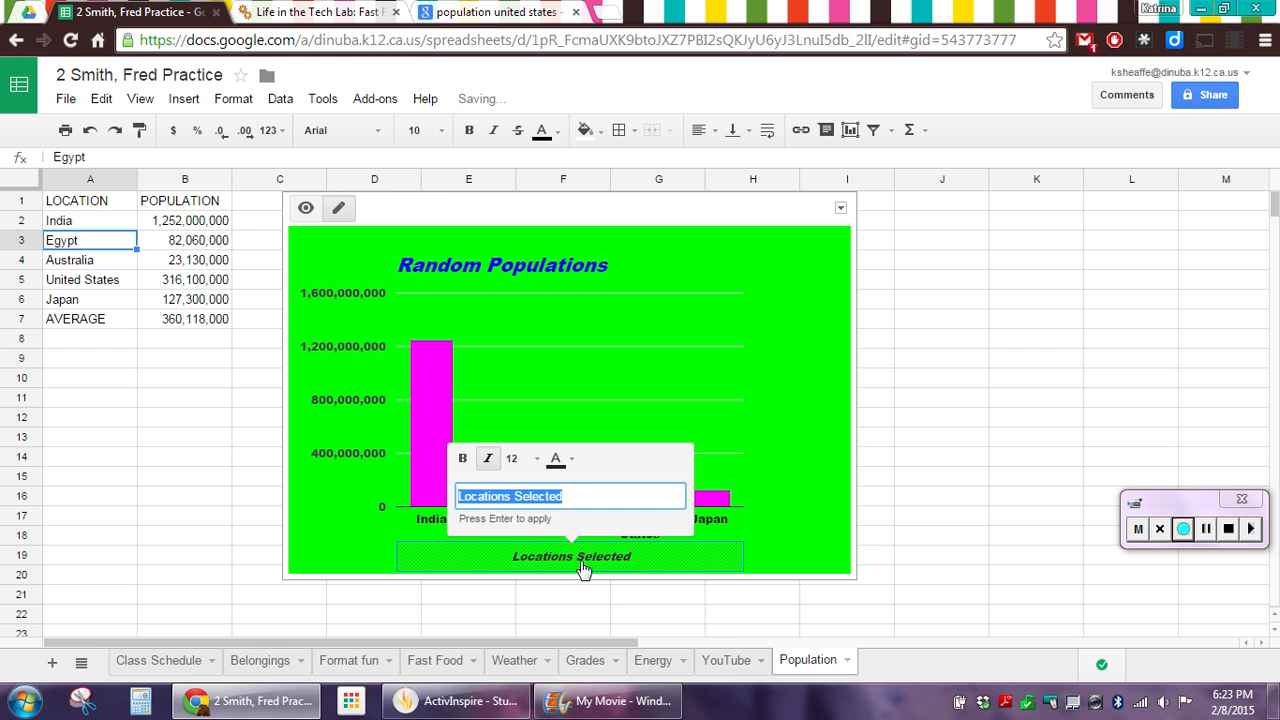
pyautogui.click(574, 461)
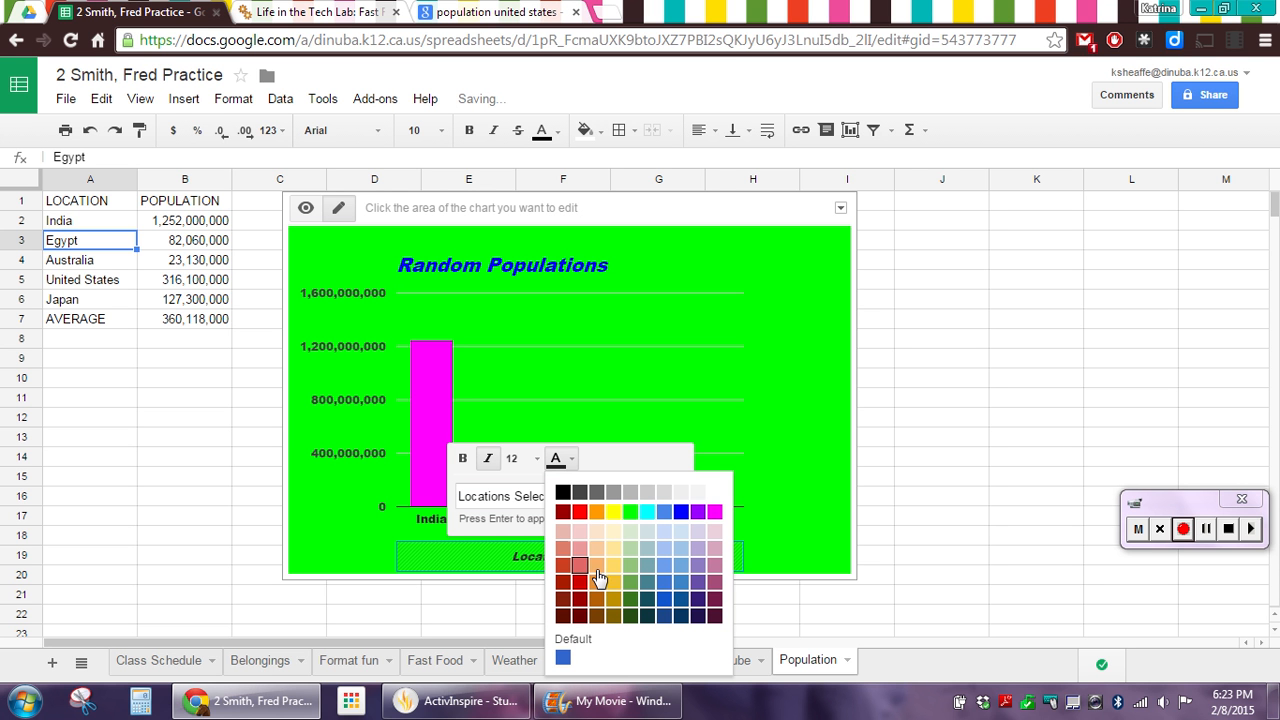
pyautogui.click(665, 584)
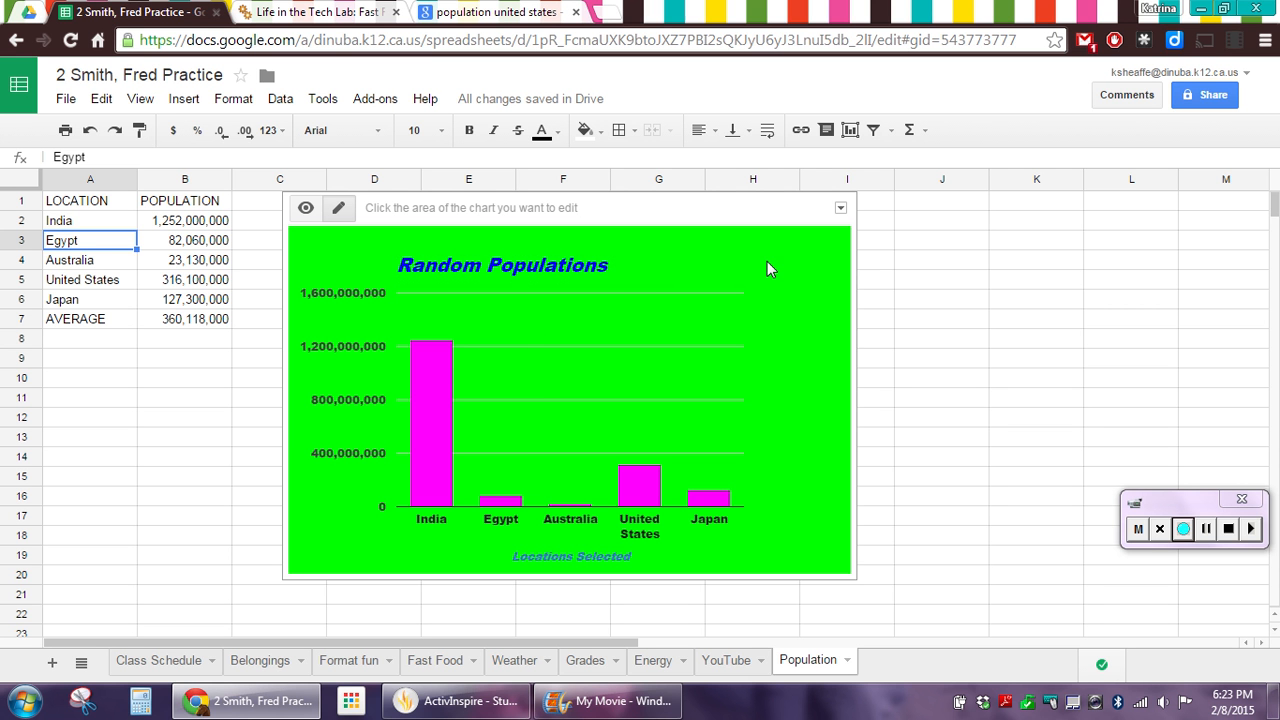
pyautogui.click(840, 210)
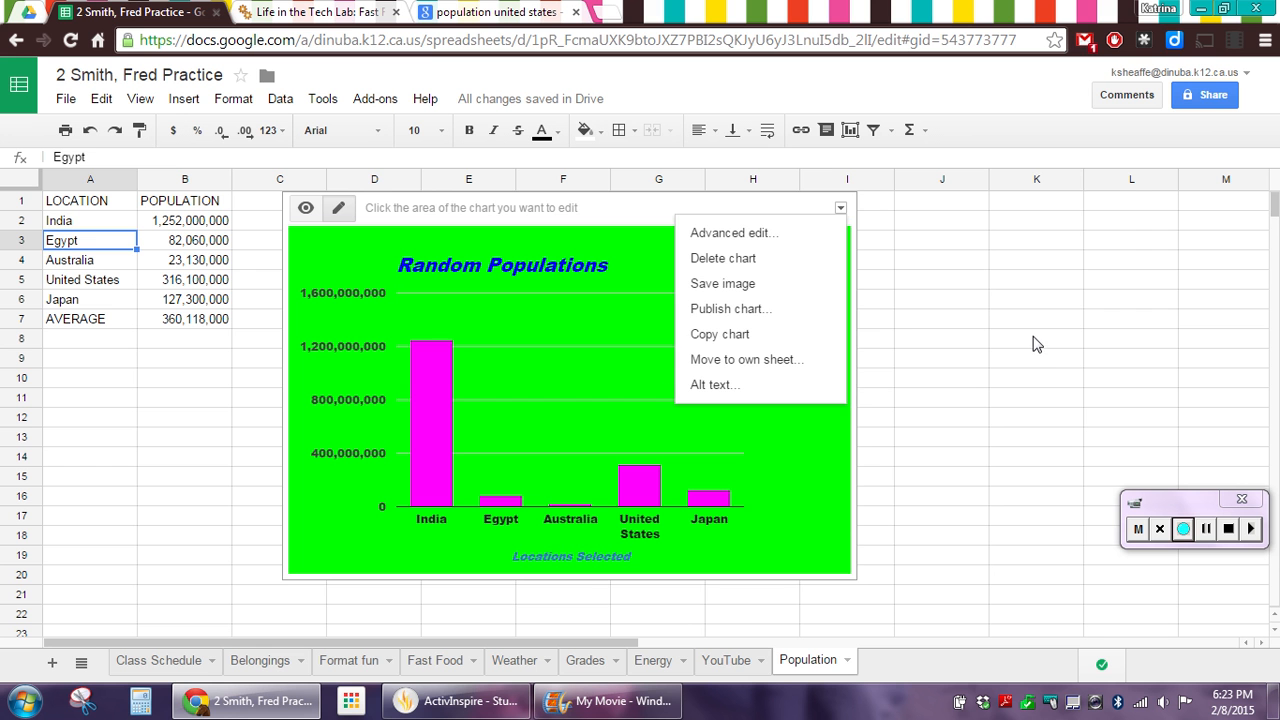
pyautogui.moveTo(1036, 344); pyautogui.dragTo(1026, 326)
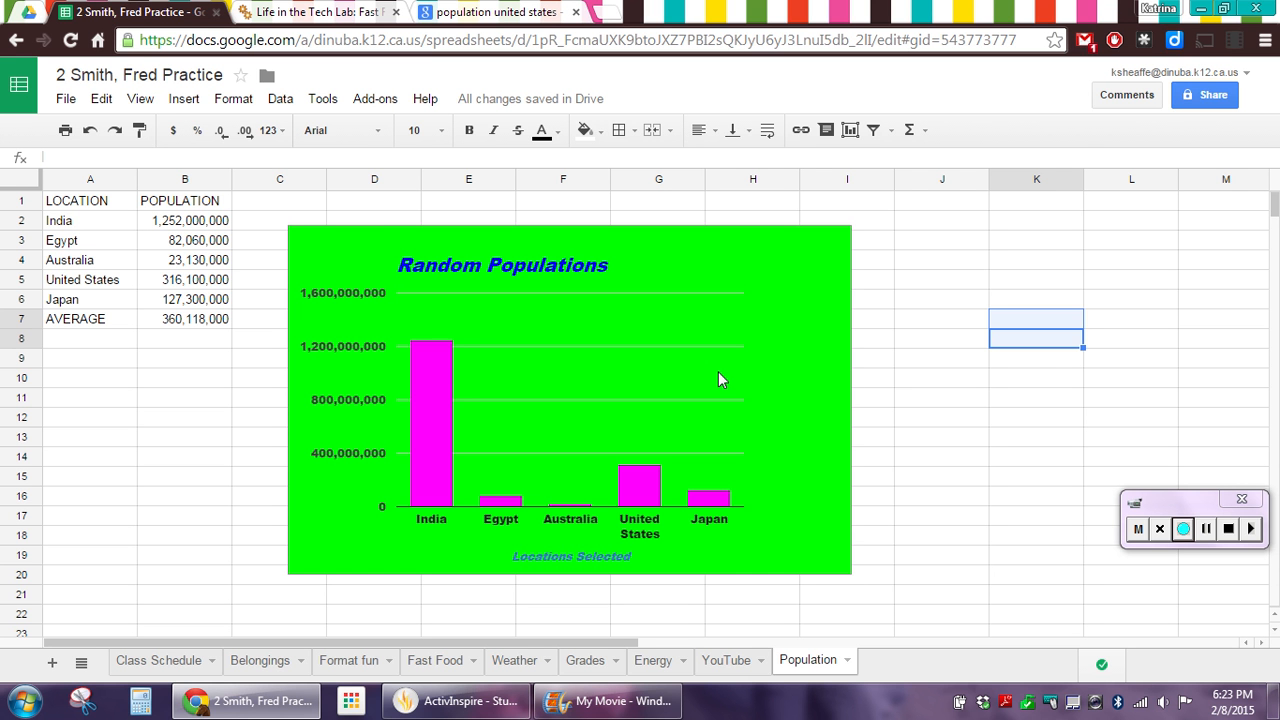